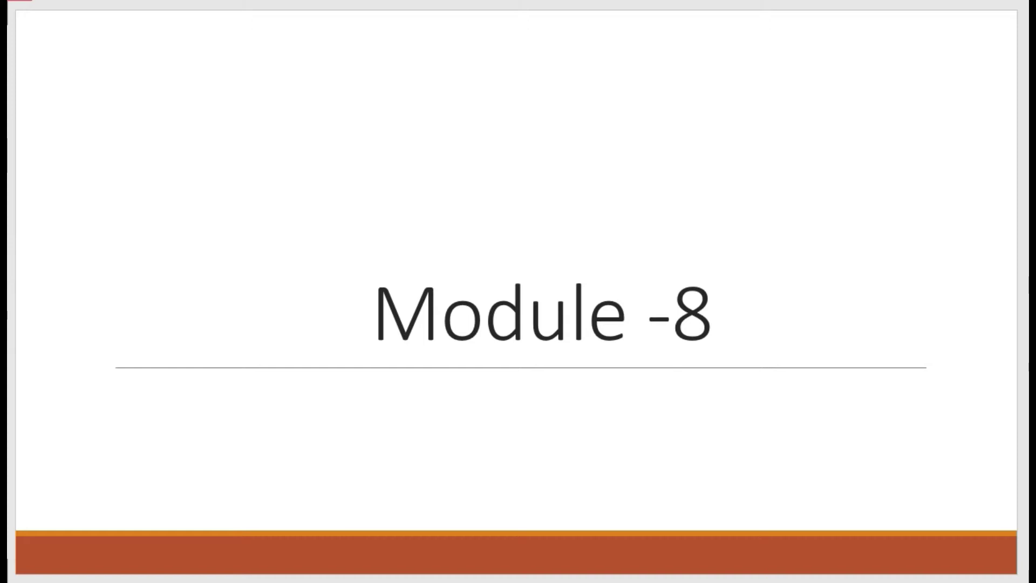
Advance the slideshow from Module -8 through the blogging budget slides to Module -9.
key(Right)
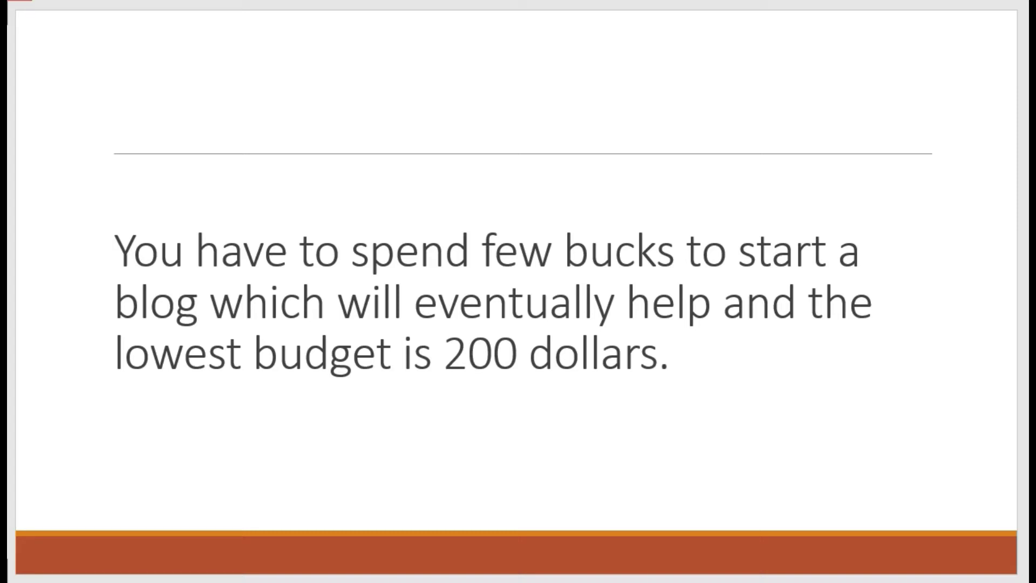
key(Right)
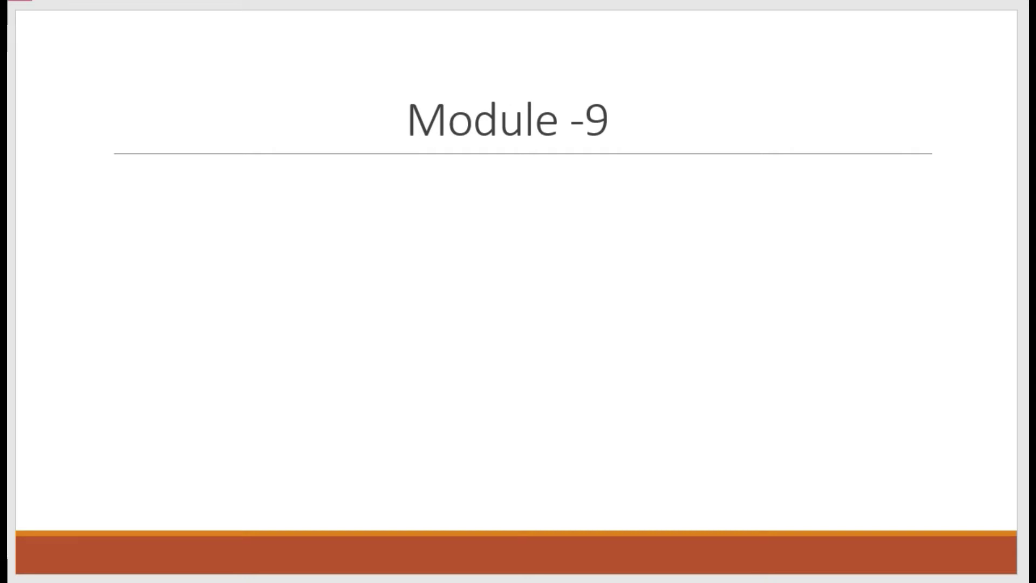
Advance the slideshow to the 'How to buy your domain name ?' slide.
key(Right)
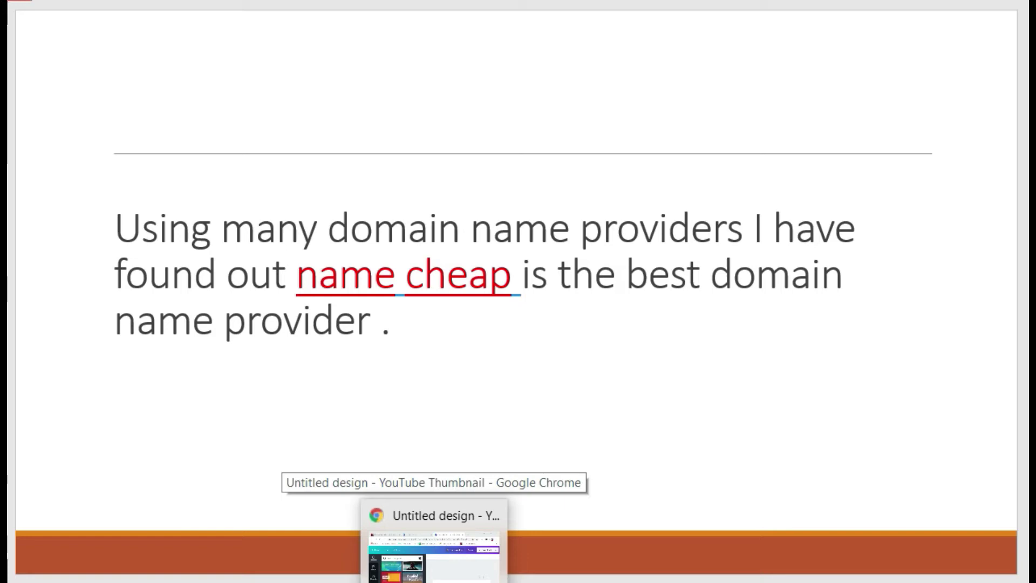
Bring Chrome forward and start a Google search for 'namecheap' in a new tab.
click(433, 556)
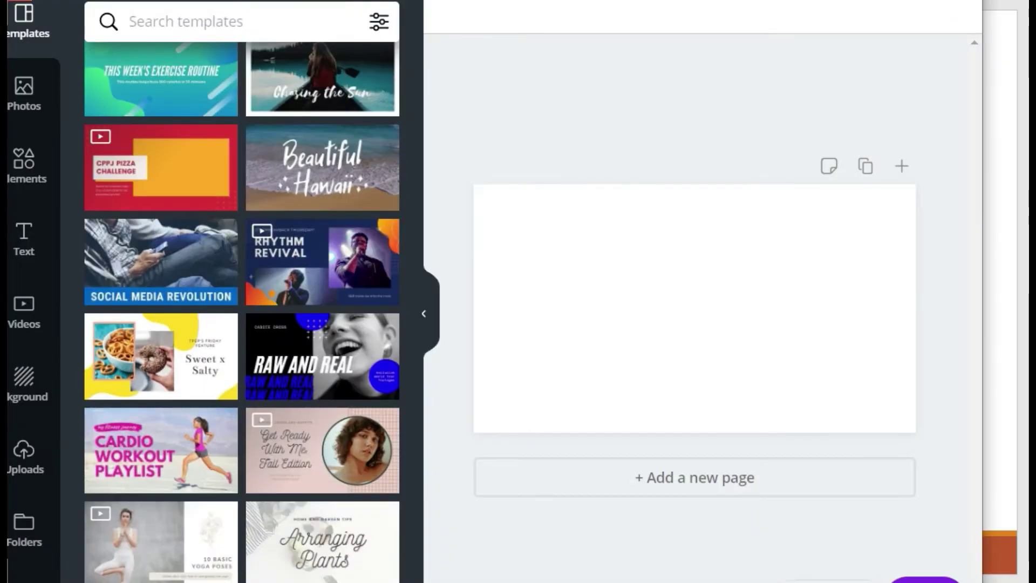
key(ctrl+t)
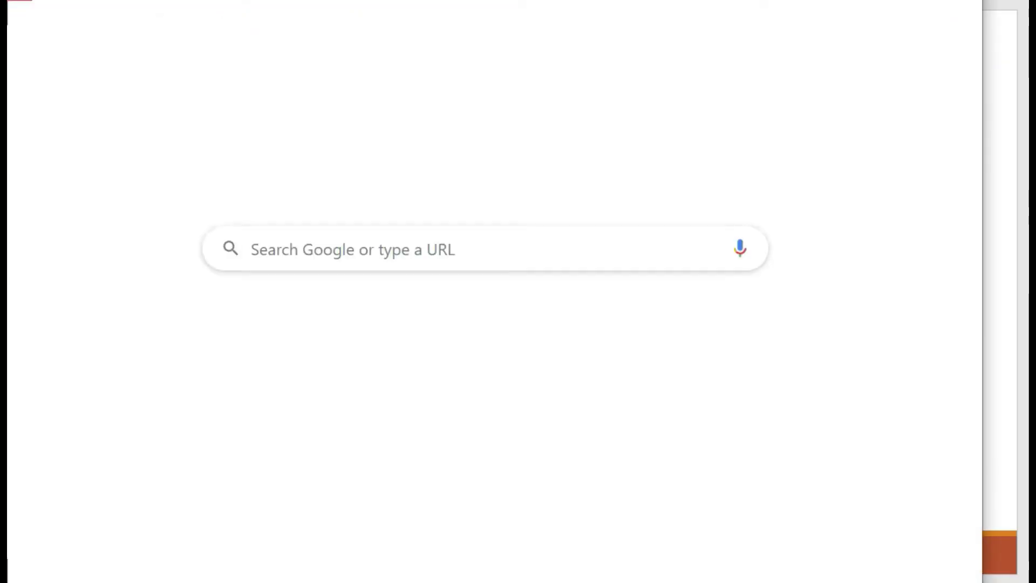
click(362, 260)
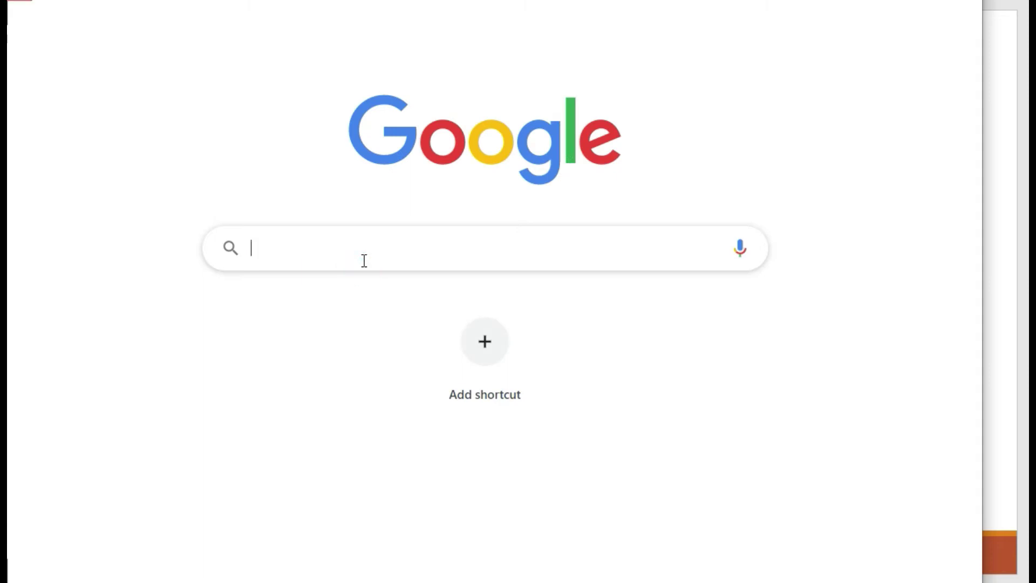
text(na)
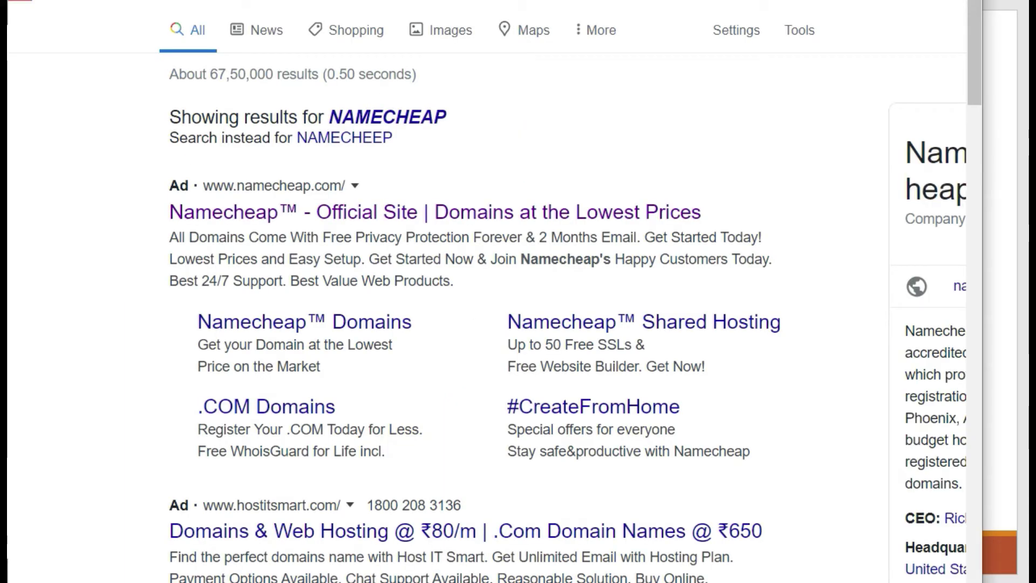
Open the 'Namecheap™ - Official Site' result from the Google search.
click(485, 217)
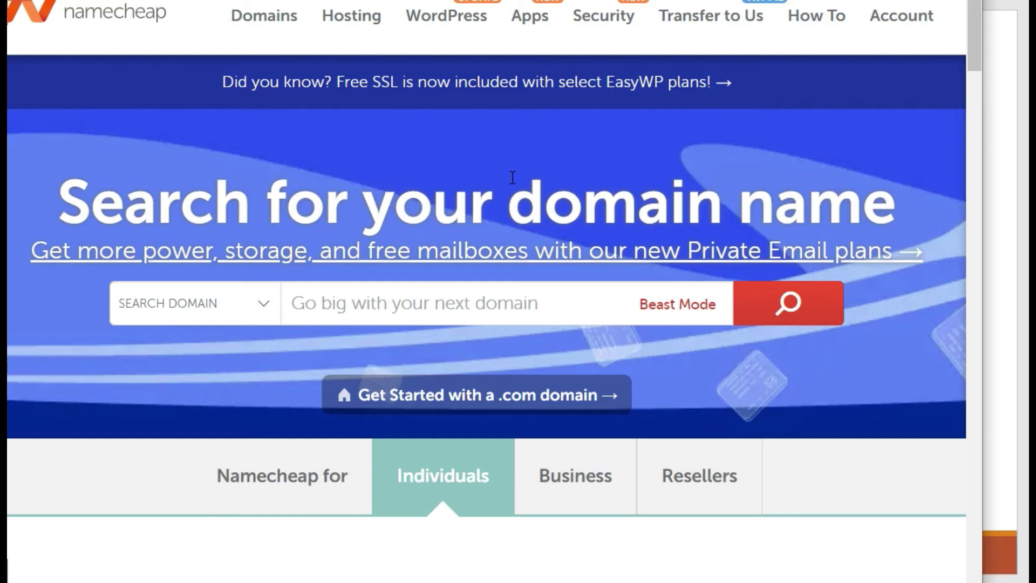
scroll(478, 144, down, 5)
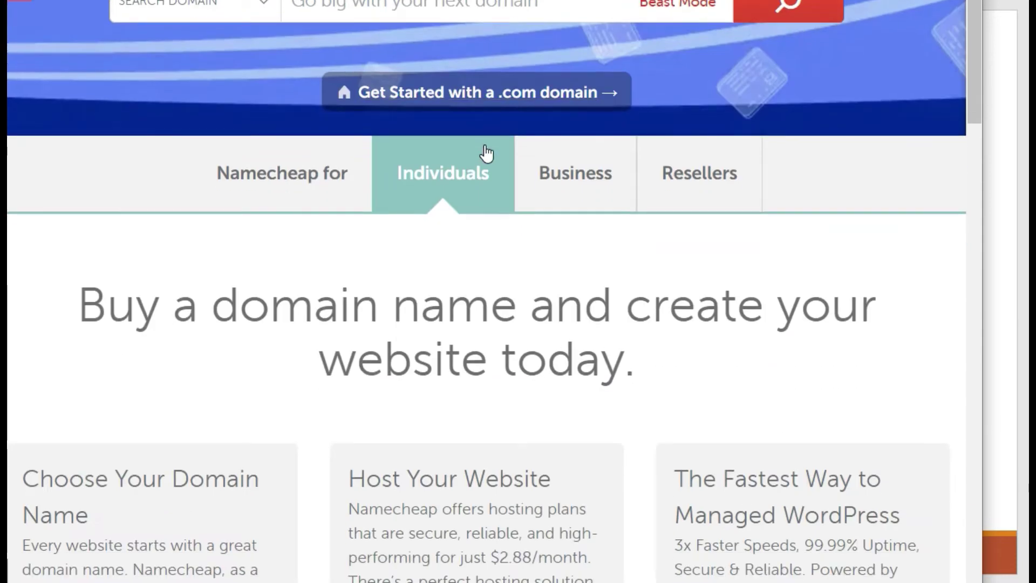
scroll(485, 154, down, 5)
scroll(493, 169, up, 2)
scroll(463, 225, up, 8)
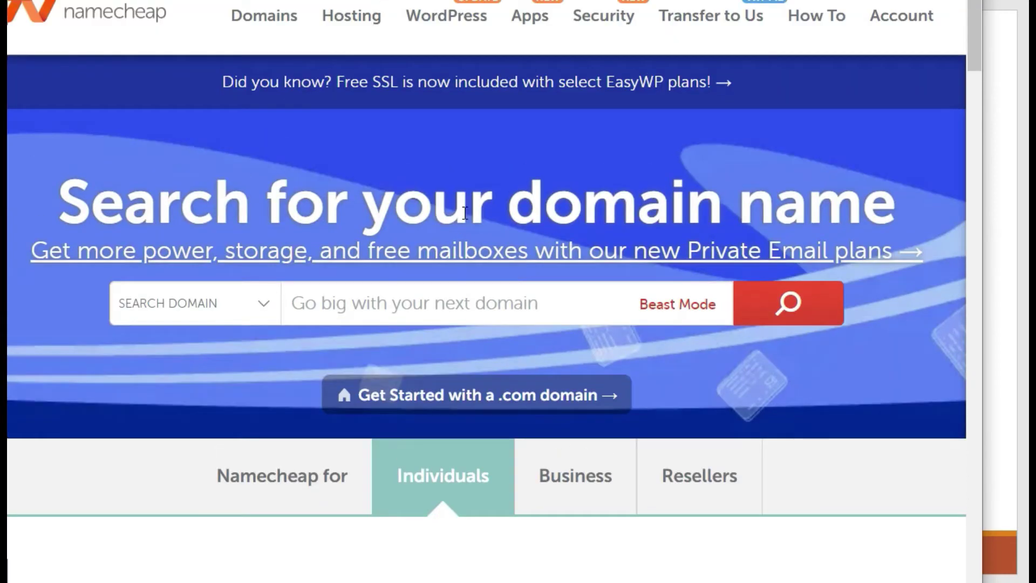
Scroll the Namecheap homepage down to the footer and back up to the domain search.
scroll(465, 212, down, 7)
scroll(492, 167, down, 10)
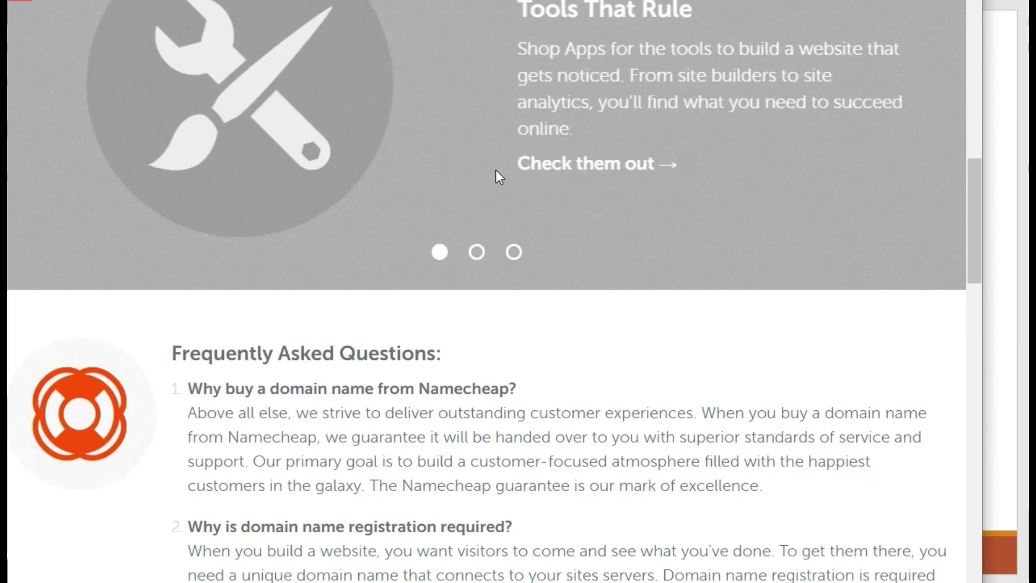
scroll(498, 176, down, 5)
scroll(463, 194, down, 3)
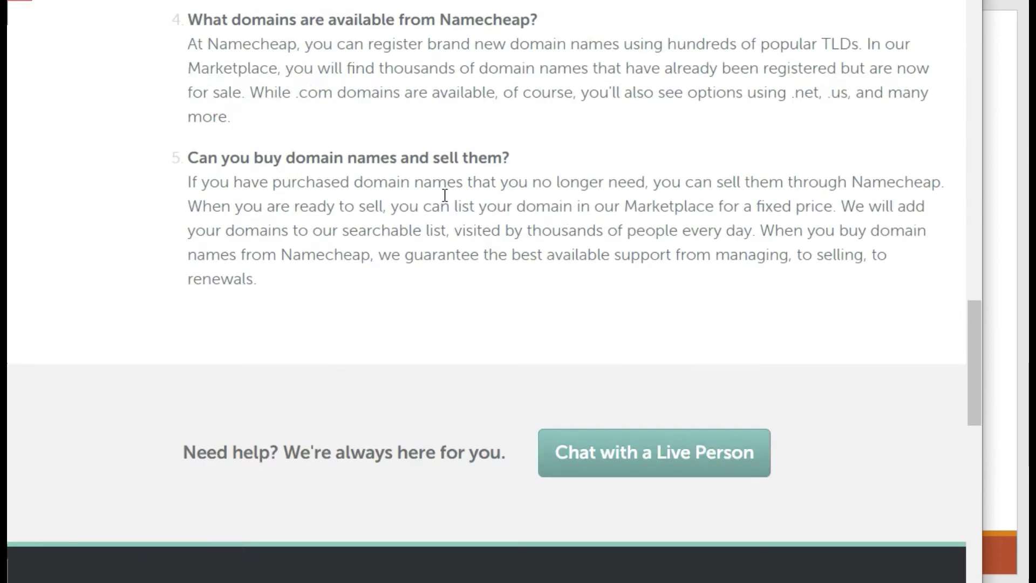
scroll(444, 194, down, 7)
scroll(440, 221, down, 5)
scroll(451, 318, down, 5)
scroll(492, 399, down, 1)
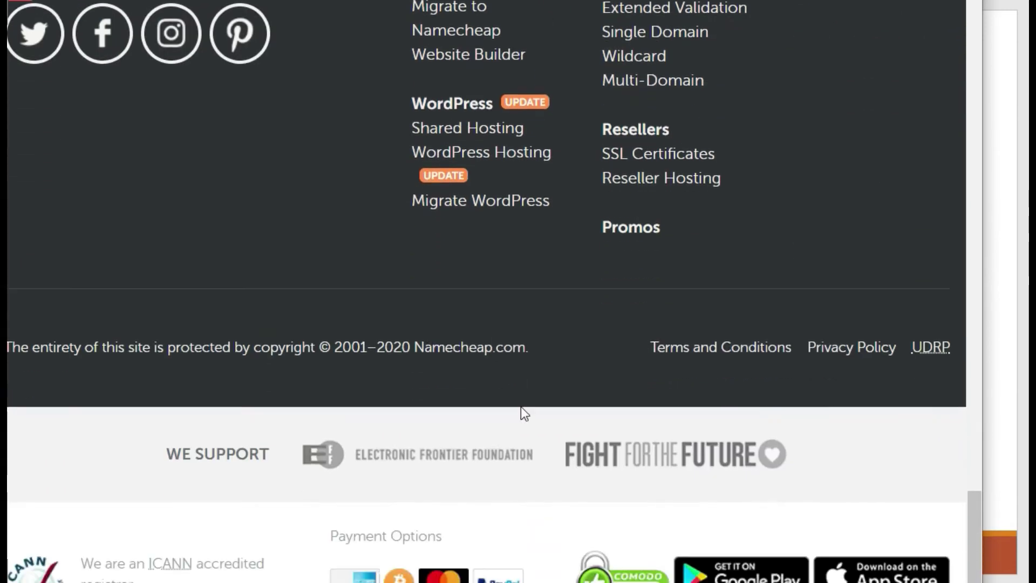
scroll(521, 408, down, 1)
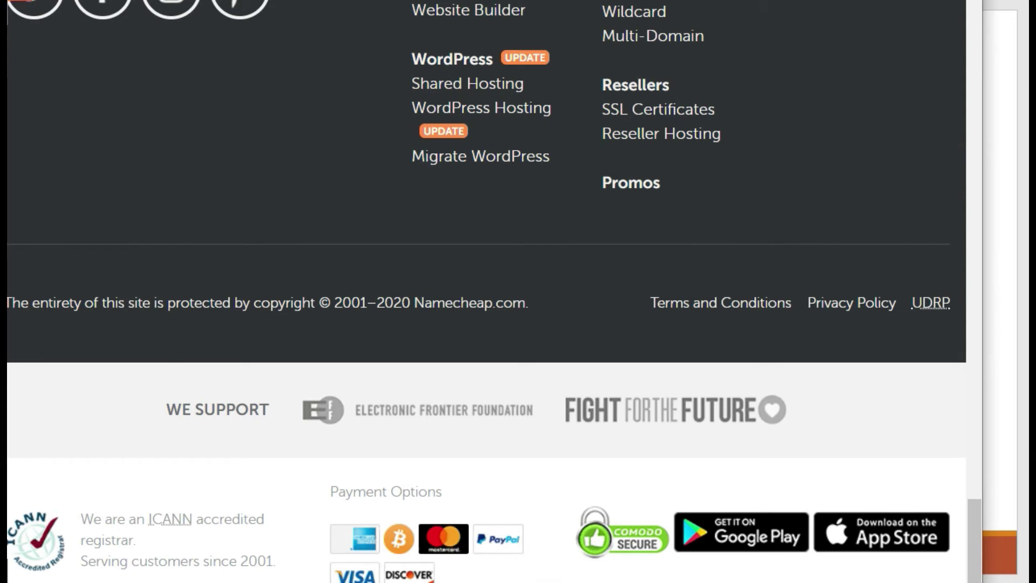
scroll(404, 526, up, 5)
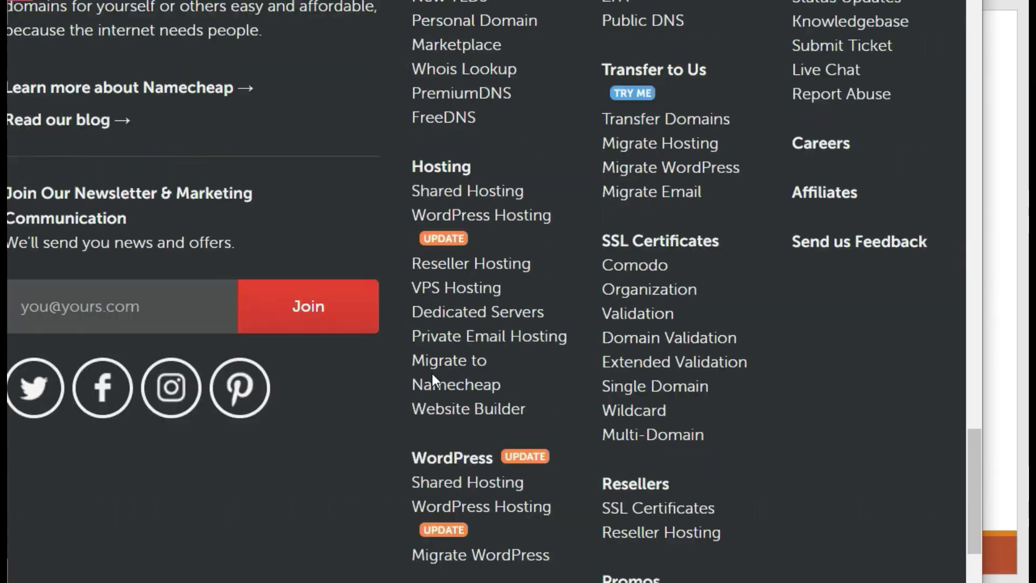
scroll(431, 371, up, 10)
scroll(433, 382, up, 10)
scroll(453, 401, up, 10)
scroll(468, 351, up, 5)
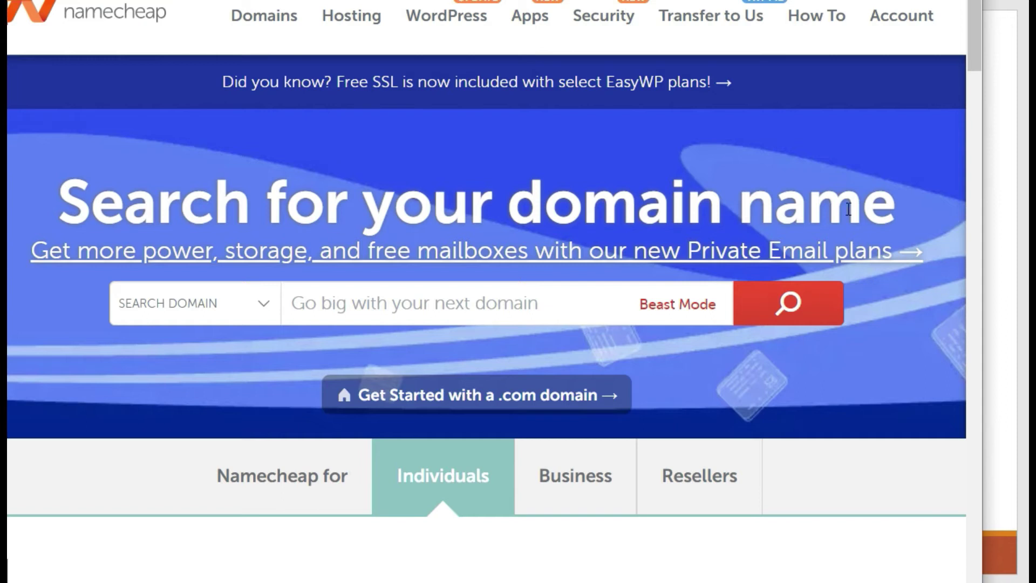
Search Namecheap for the domain 'jilsonkj'.
click(538, 301)
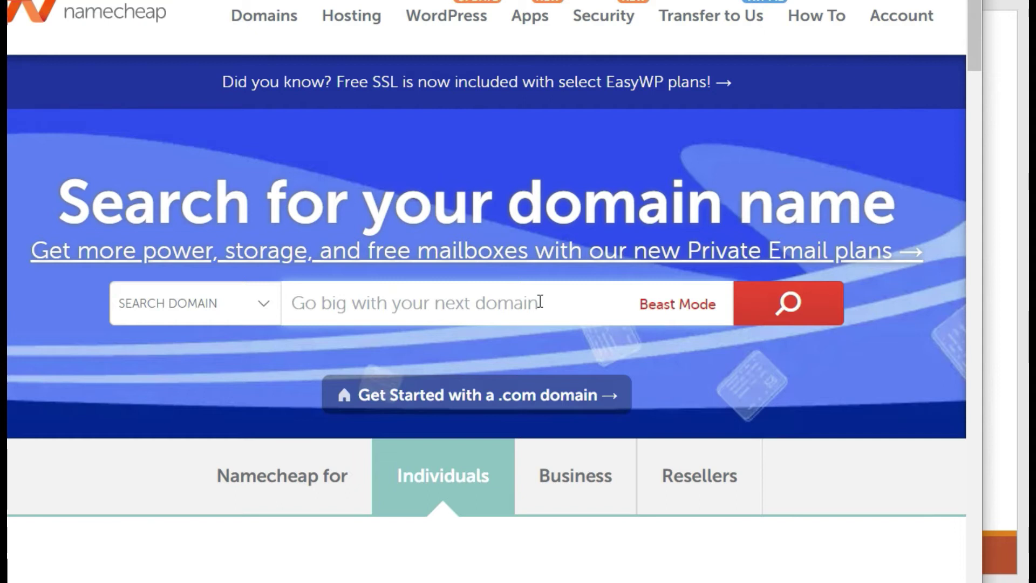
text(jilson)
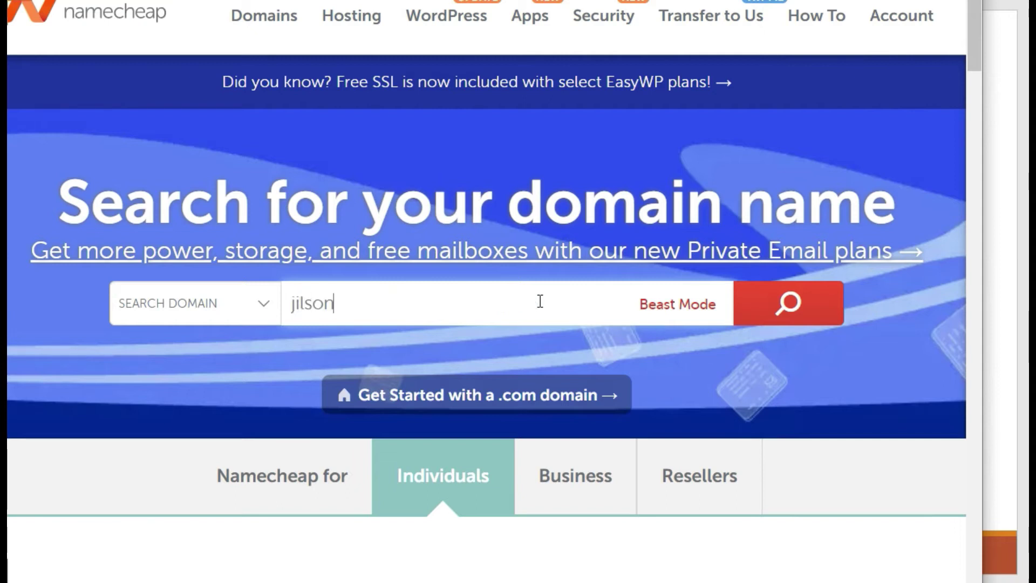
text(kj)
key(Return)
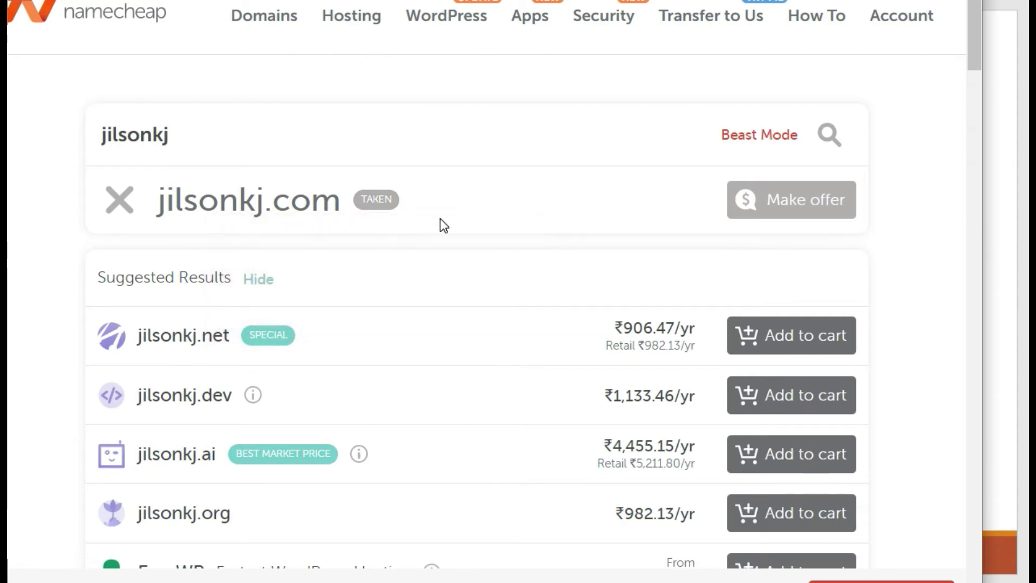
Browse the jilsonkj extension results from .xyz to .page, then return to the search box.
scroll(497, 214, down, 2)
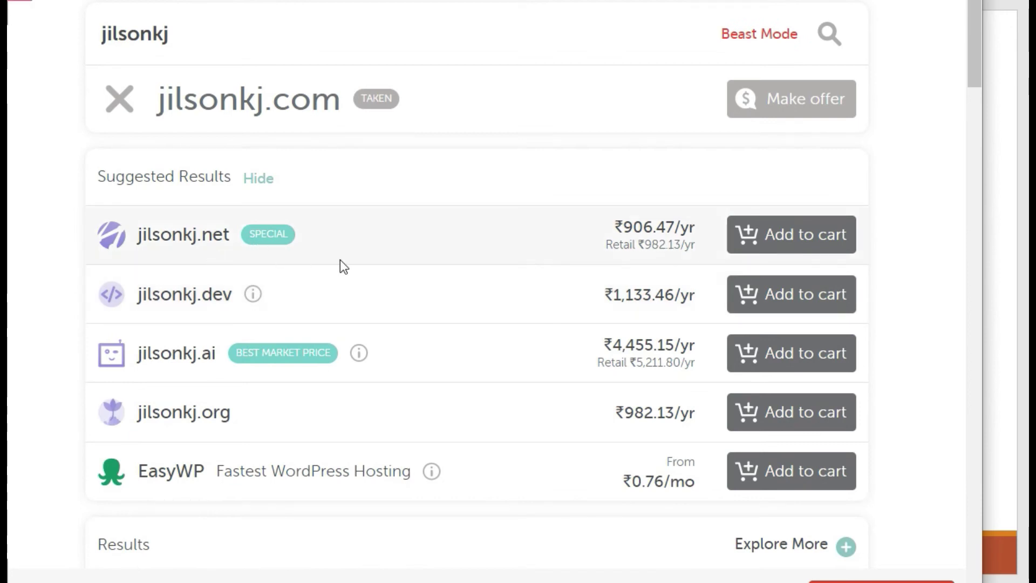
scroll(322, 284, down, 2)
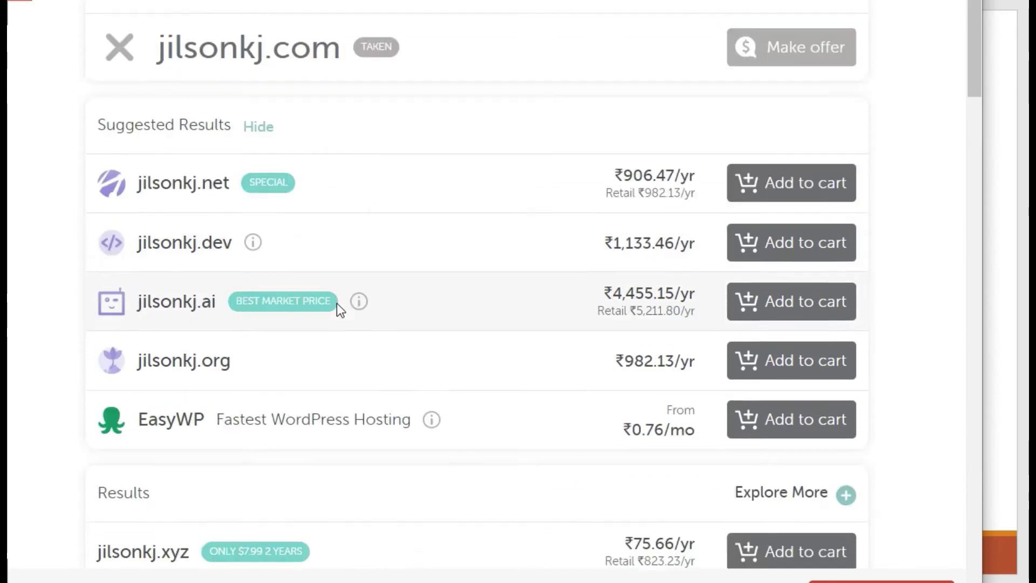
scroll(309, 274, down, 4)
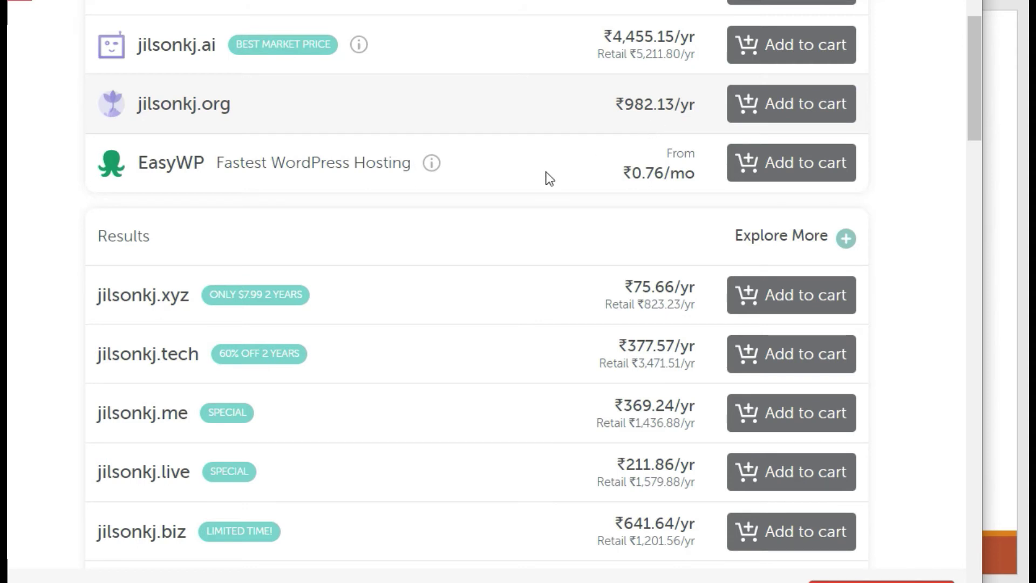
scroll(475, 267, down, 4)
scroll(370, 176, down, 2)
scroll(370, 176, down, 2)
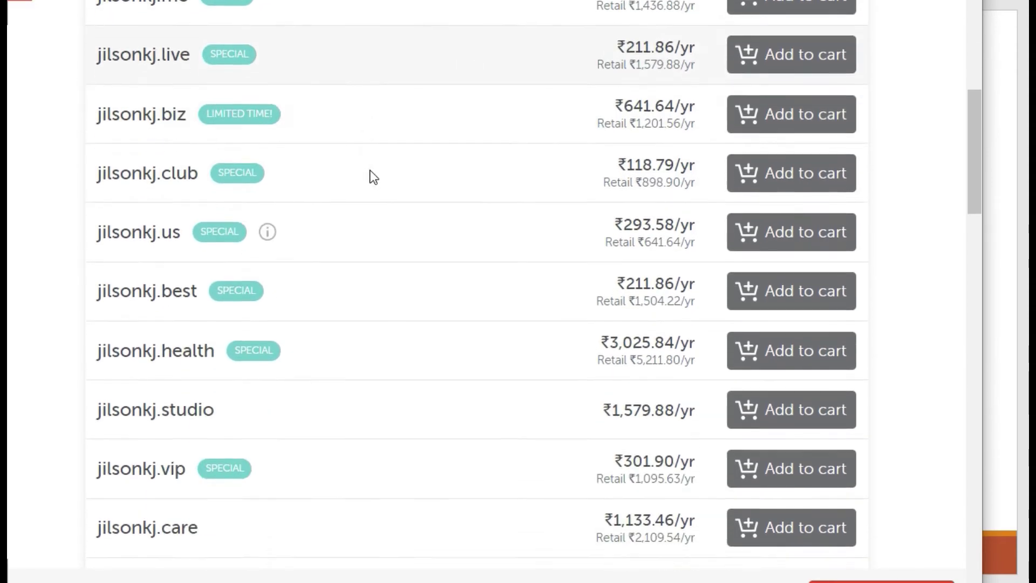
scroll(371, 177, down, 4)
scroll(374, 179, down, 2)
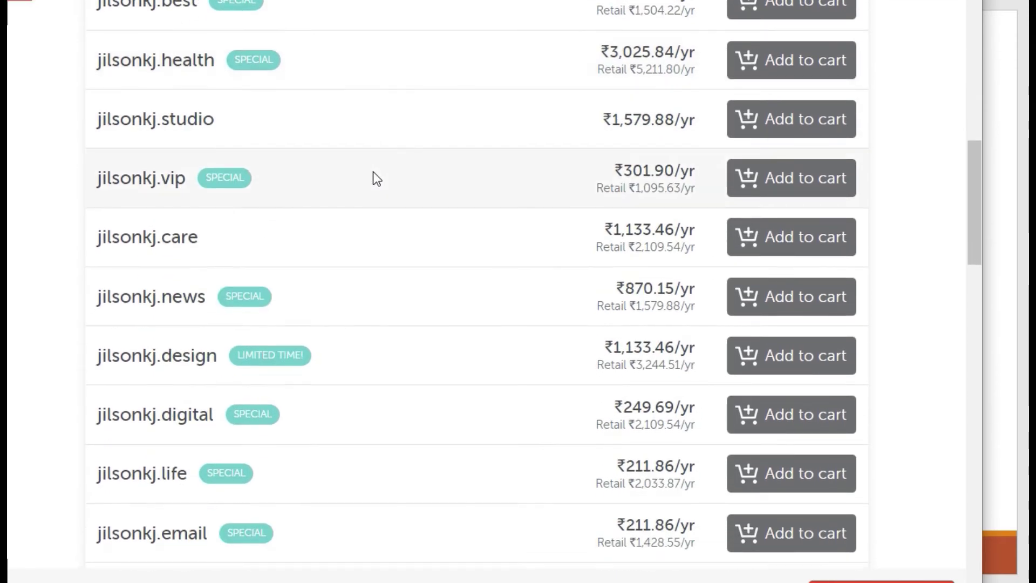
scroll(373, 176, down, 2)
scroll(376, 176, down, 2)
scroll(393, 238, down, 8)
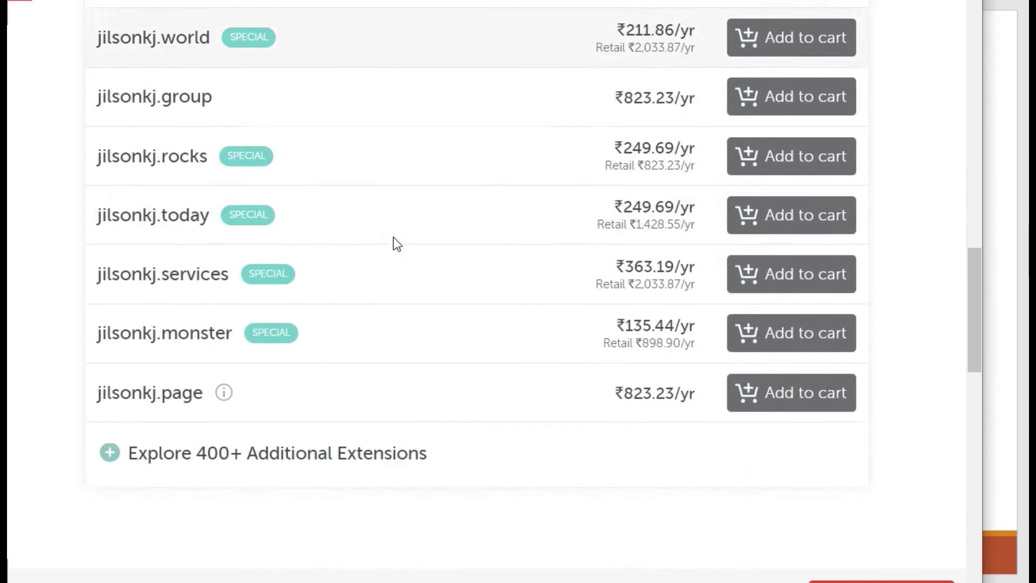
scroll(402, 245, down, 2)
scroll(431, 281, up, 2)
scroll(455, 303, up, 10)
scroll(423, 211, up, 10)
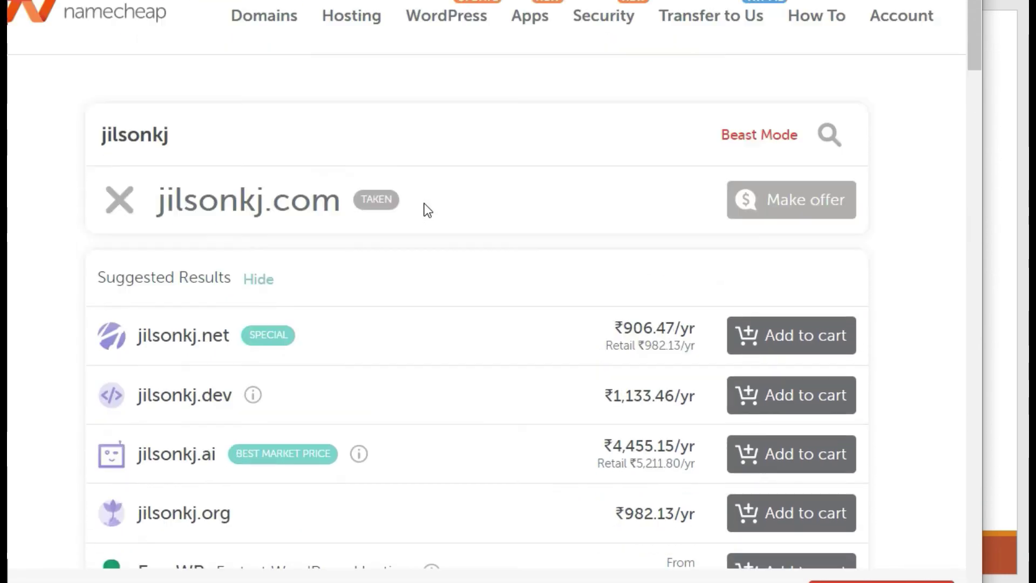
Search for jilsonkj.in and see it available at ₹755.14/yr.
click(194, 138)
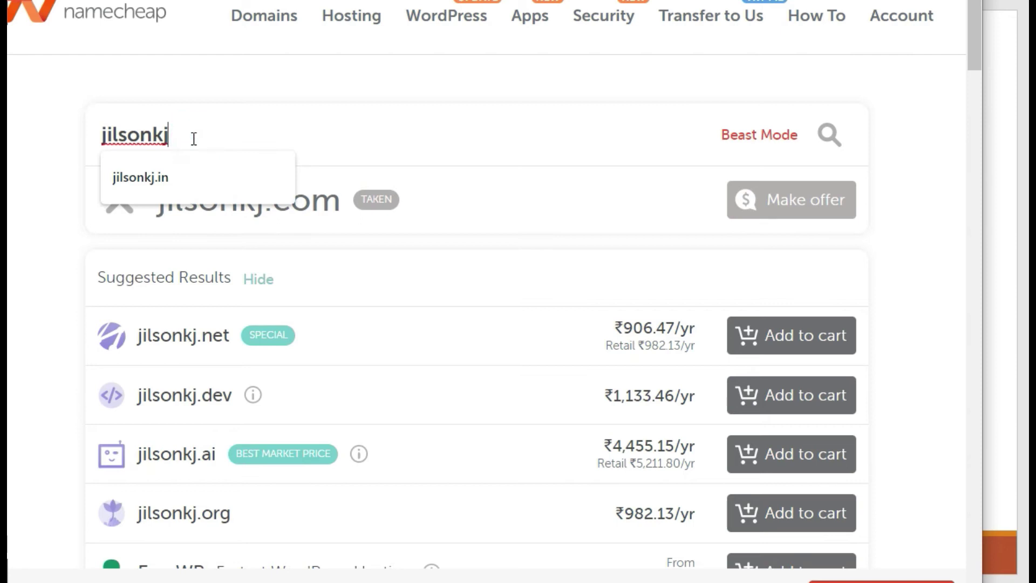
text(.i)
text(n)
key(Return)
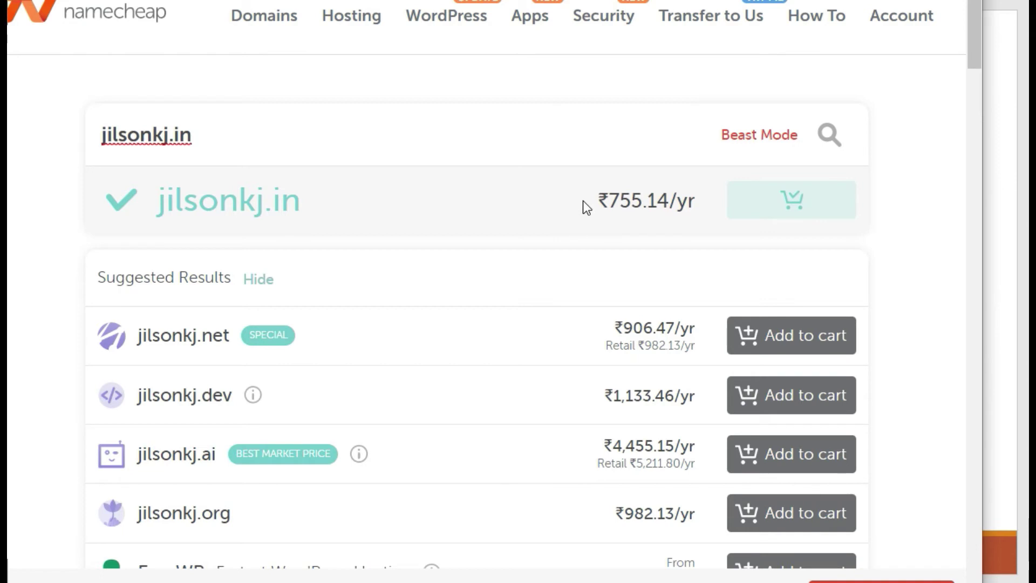
Check the cart bar showing one item totalling Rs762.92.
scroll(576, 238, down, 5)
scroll(570, 244, down, 5)
scroll(570, 244, down, 5)
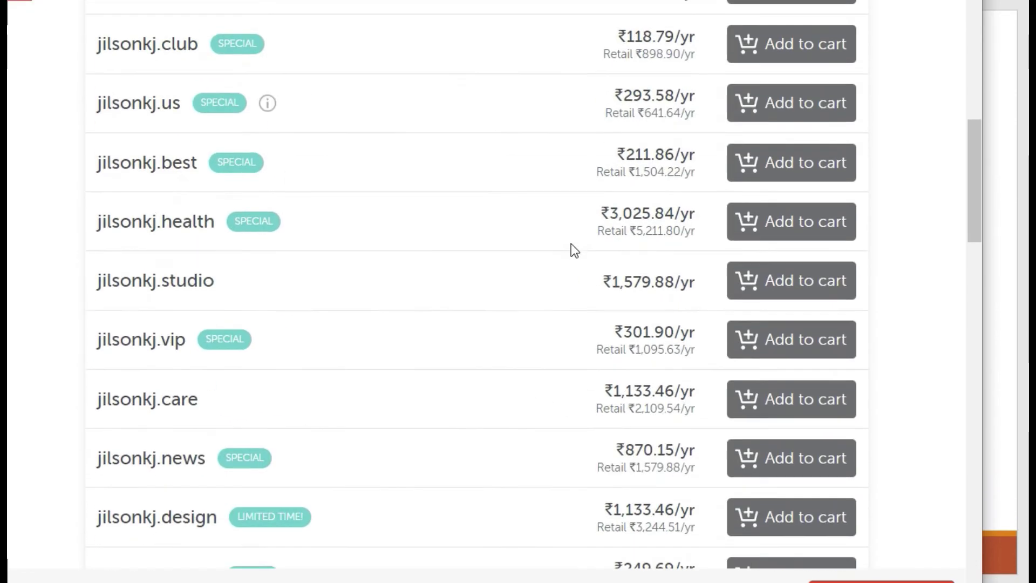
scroll(571, 244, down, 7)
scroll(529, 331, down, 10)
scroll(530, 341, up, 3)
scroll(532, 326, up, 2)
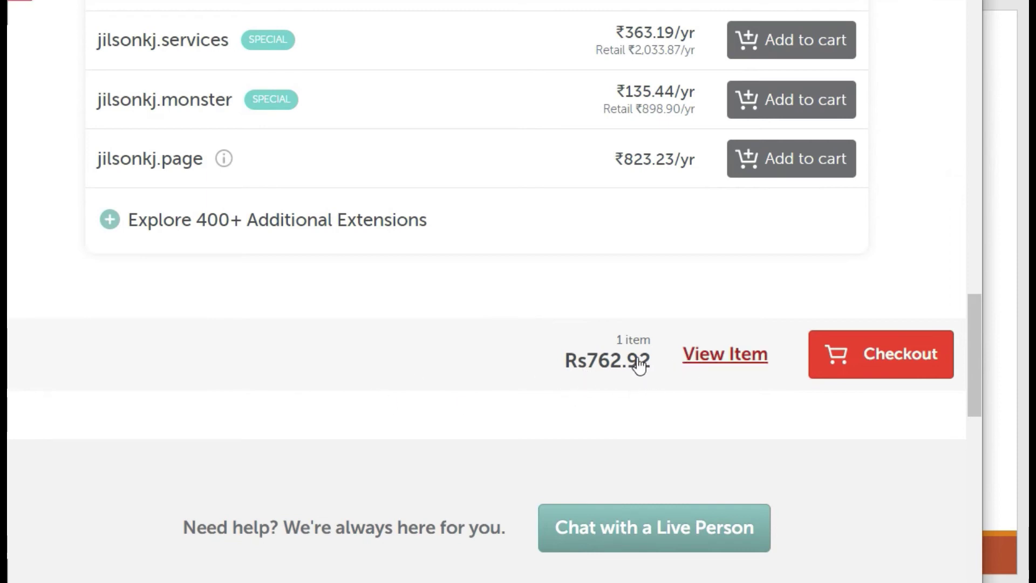
scroll(413, 269, up, 3)
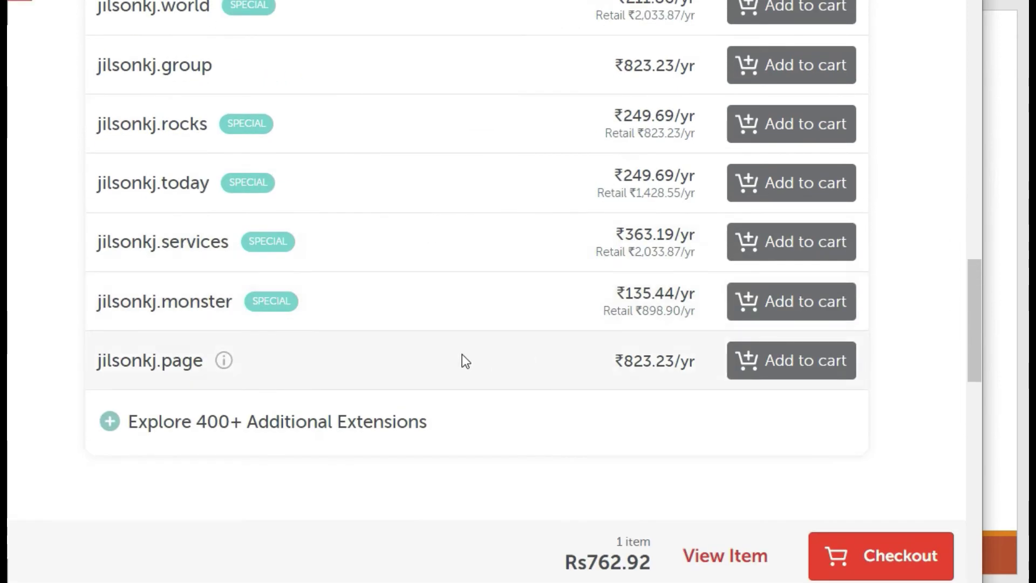
scroll(622, 359, up, 2)
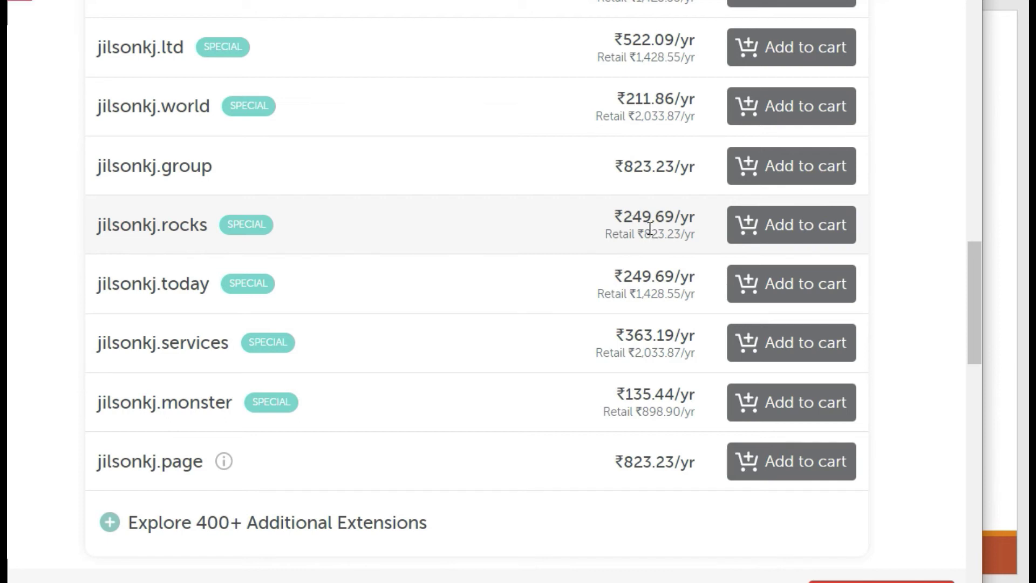
scroll(642, 216, up, 2)
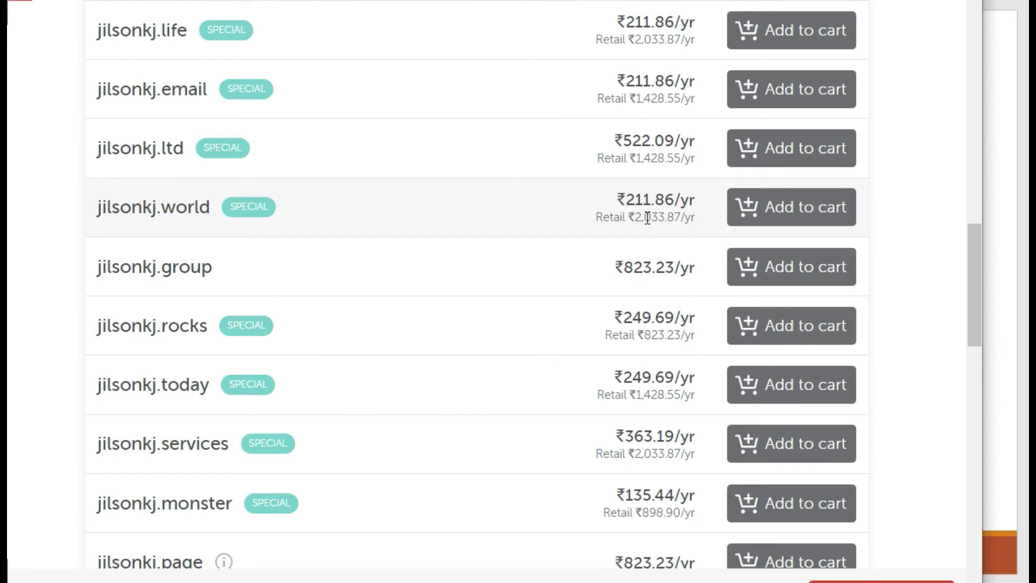
scroll(653, 218, up, 2)
scroll(653, 216, up, 2)
scroll(603, 194, up, 2)
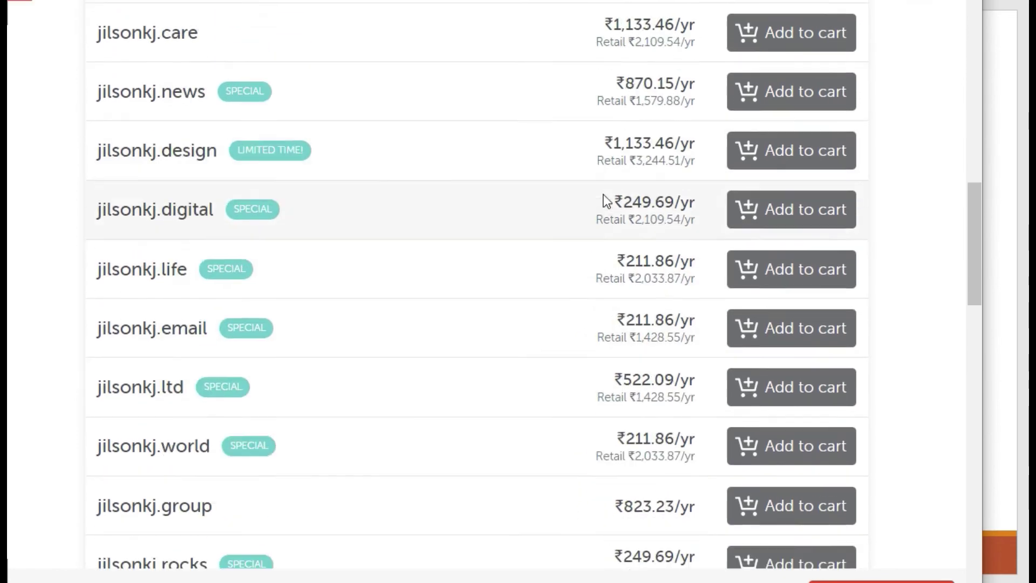
scroll(597, 202, up, 4)
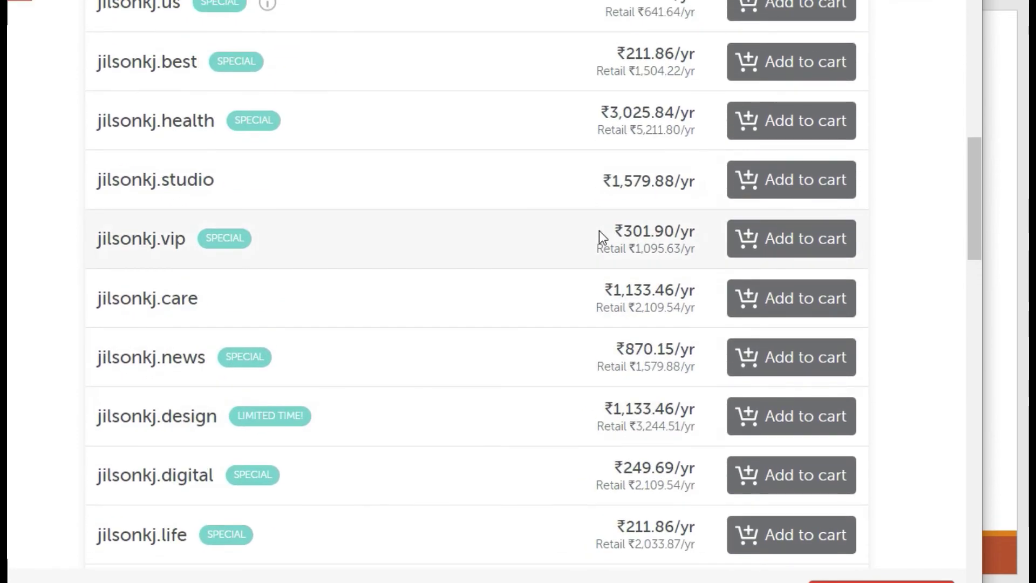
scroll(599, 232, up, 2)
scroll(567, 265, up, 2)
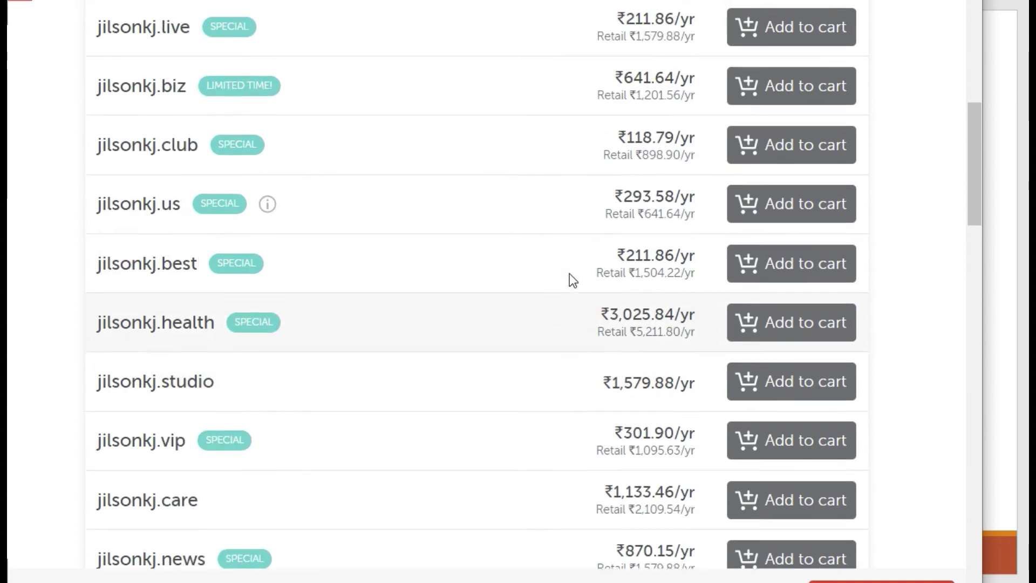
scroll(572, 264, up, 2)
scroll(573, 262, up, 2)
scroll(572, 261, up, 4)
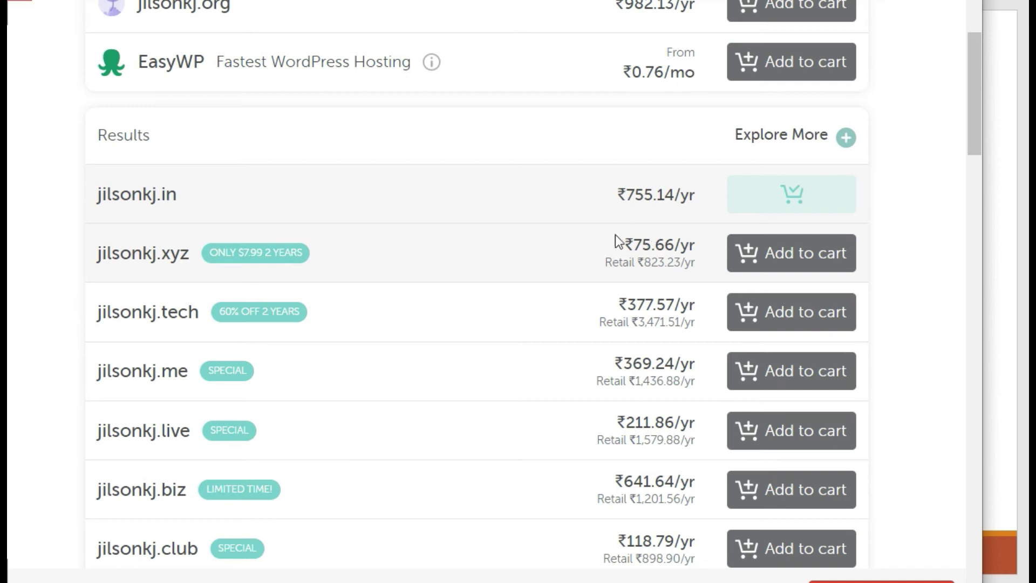
Bring up the cart panel listing jilsonkj.in for 1 year at Rs762.92.
scroll(541, 375, up, 10)
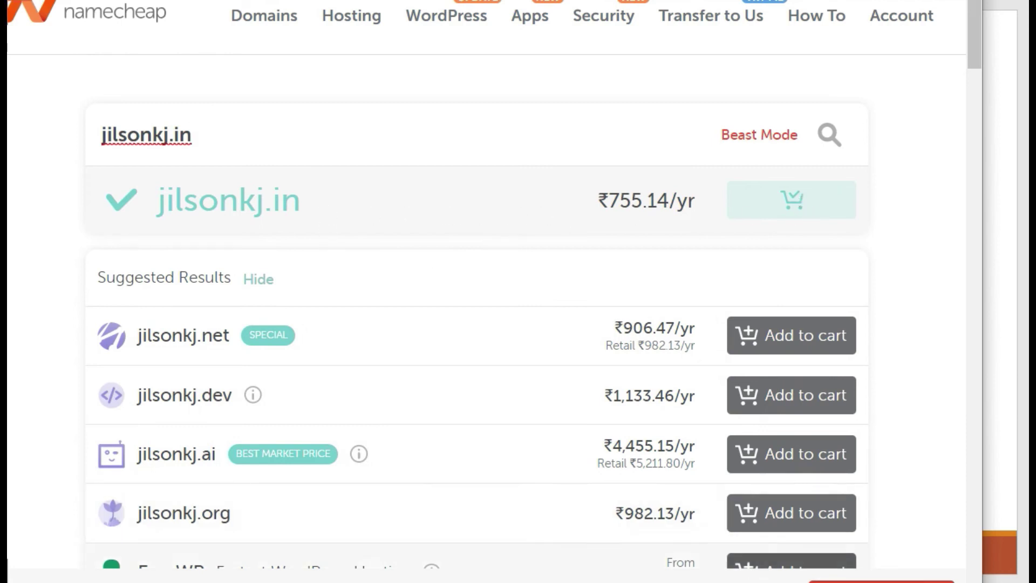
scroll(801, 534, down, 6)
scroll(667, 530, down, 9)
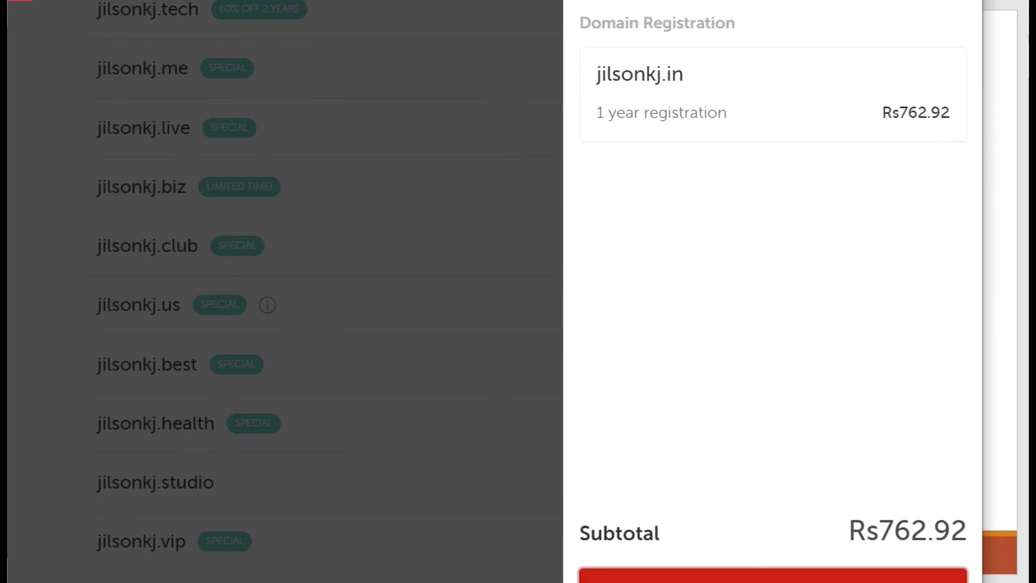
In the full cart, set jilsonkj.in to 3 years (Rs2,231.43) and toggle Auto-Renew off.
click(773, 575)
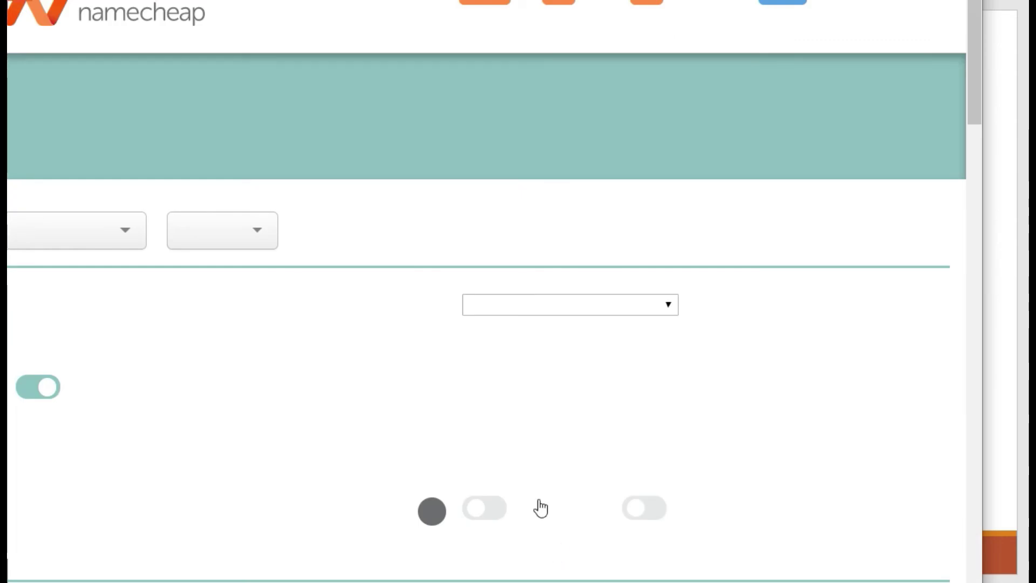
scroll(145, 315, down, 4)
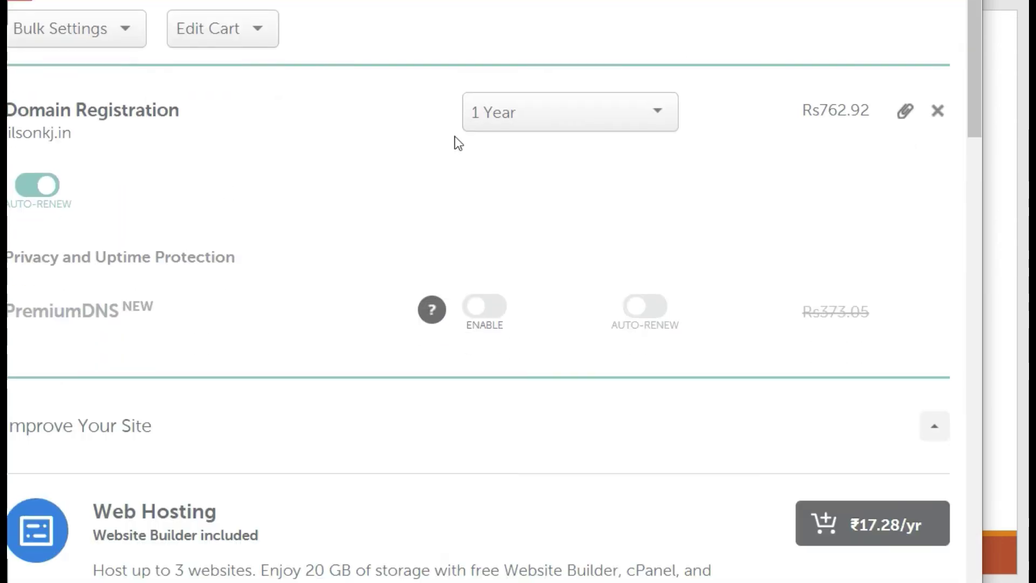
click(661, 114)
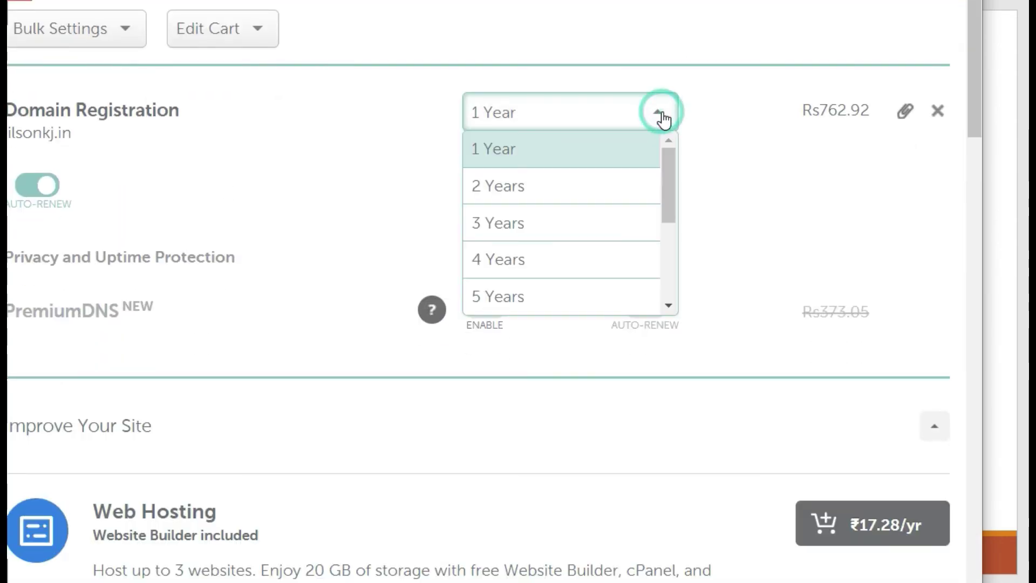
click(522, 222)
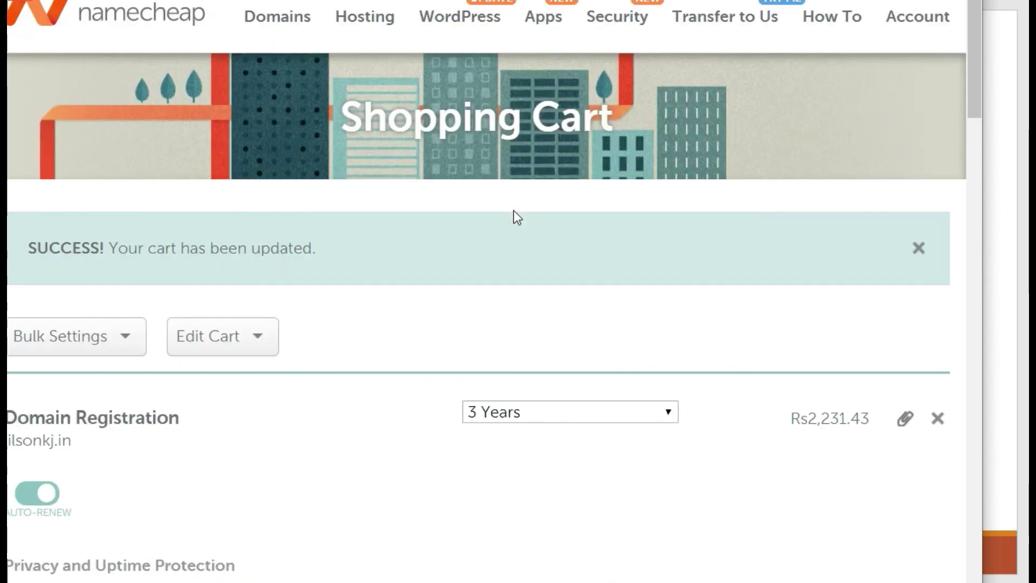
scroll(656, 225, down, 2)
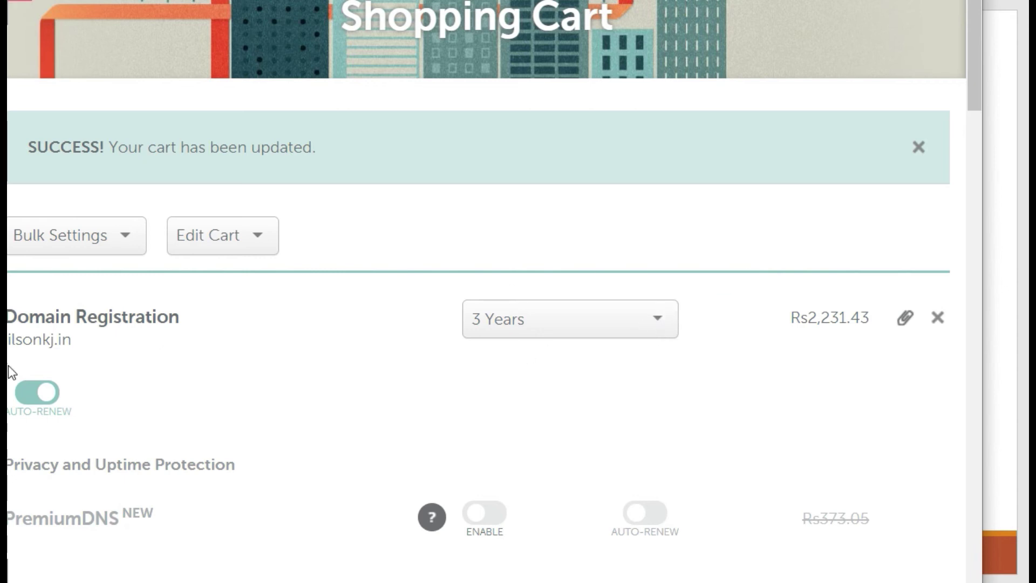
click(36, 401)
Switch Auto-Renew back on for jilsonkj.in and scroll past the add-ons.
click(36, 402)
scroll(629, 318, down, 2)
scroll(663, 308, down, 3)
scroll(472, 302, down, 5)
scroll(438, 313, down, 5)
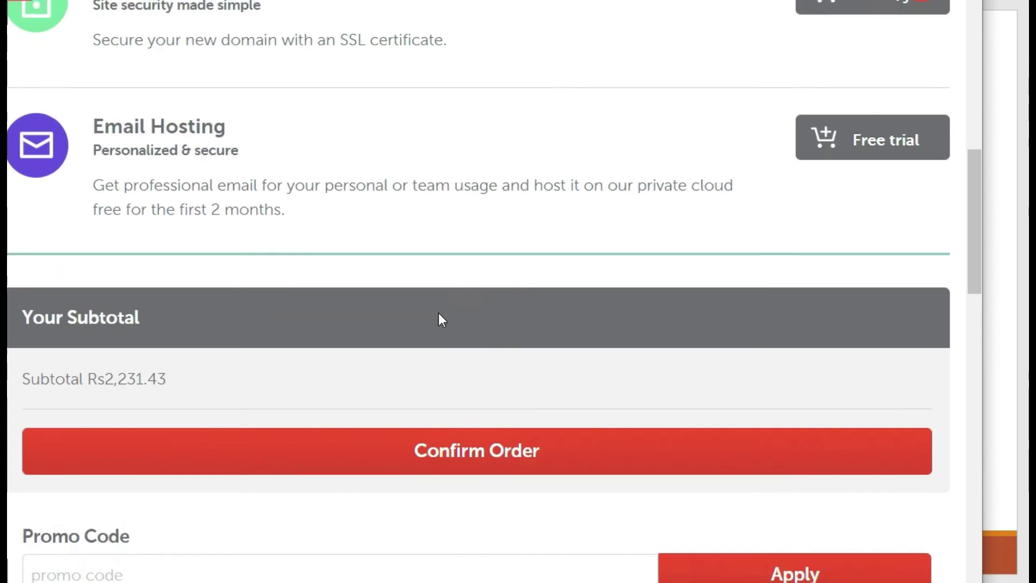
Select the promo code box, then confirm the order to reach the sign-in page.
scroll(438, 313, up, 5)
scroll(265, 172, down, 2)
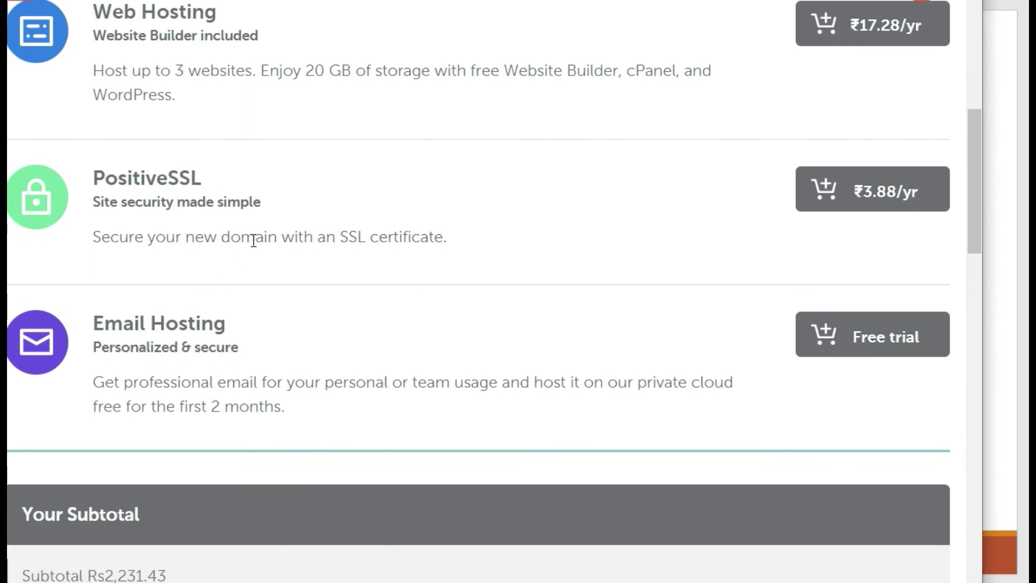
scroll(562, 256, down, 5)
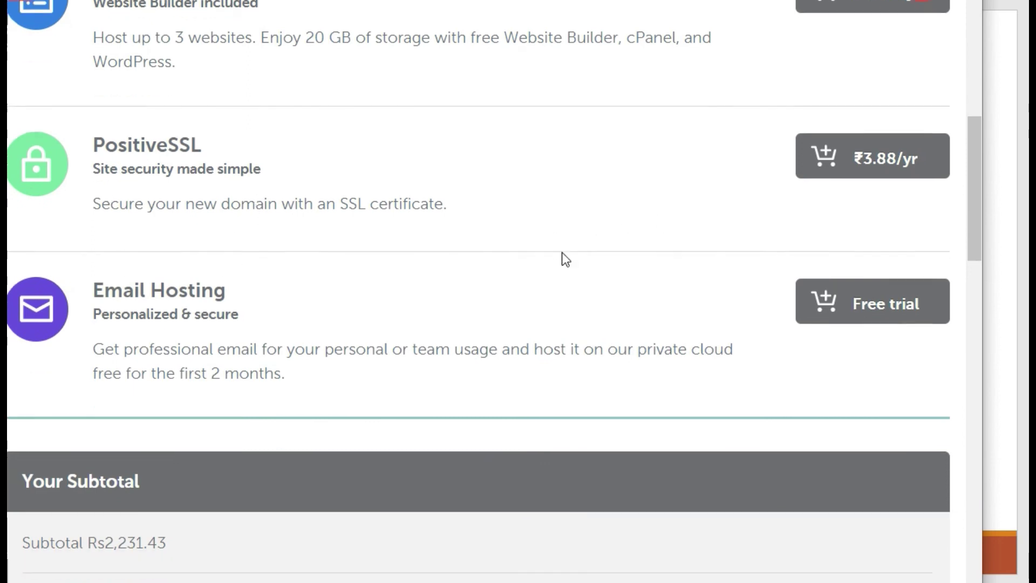
scroll(297, 188, down, 3)
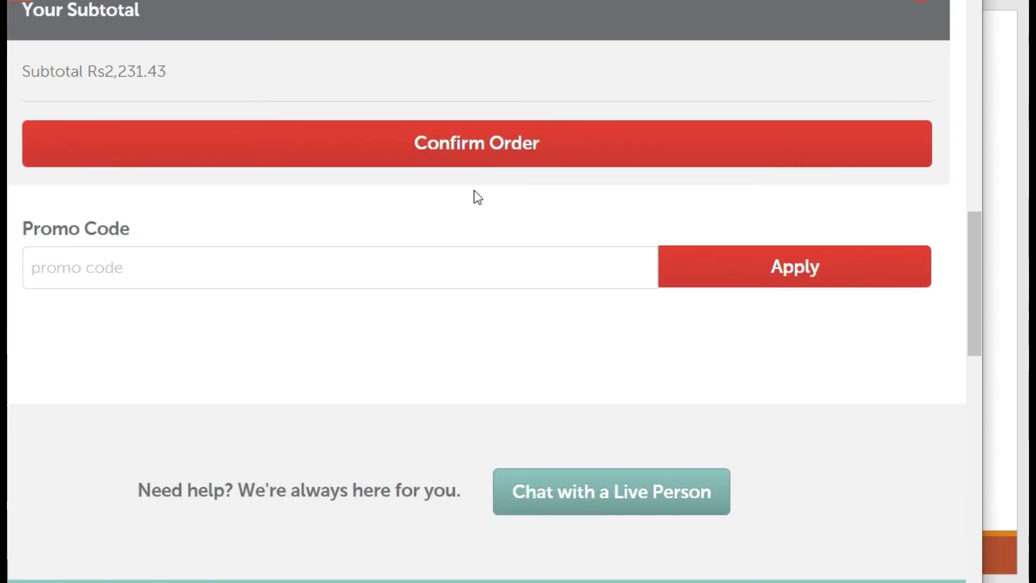
click(162, 273)
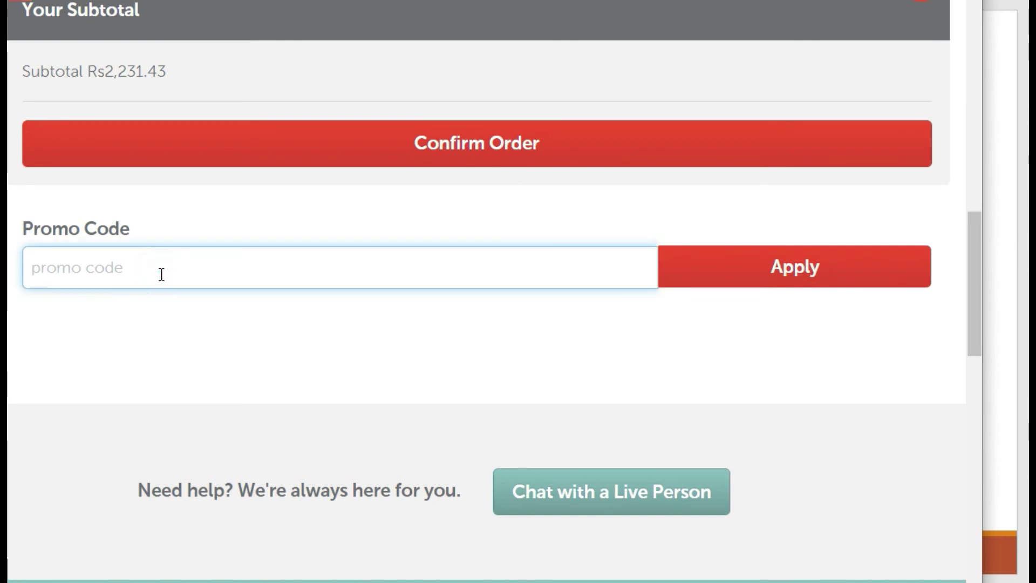
click(470, 154)
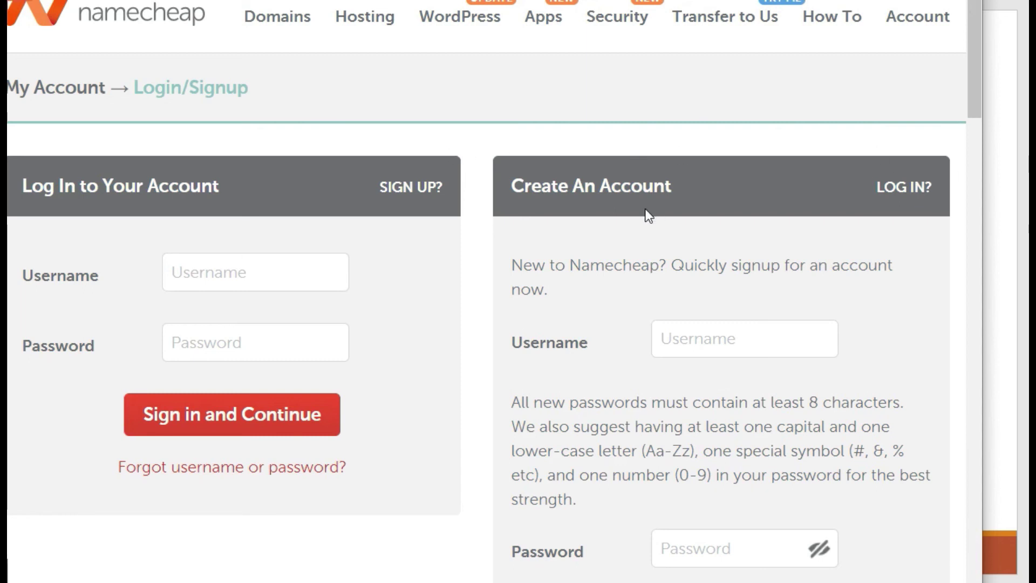
Step through the username and password fields of the create-account form, leaving them empty.
scroll(664, 186, down, 3)
click(680, 138)
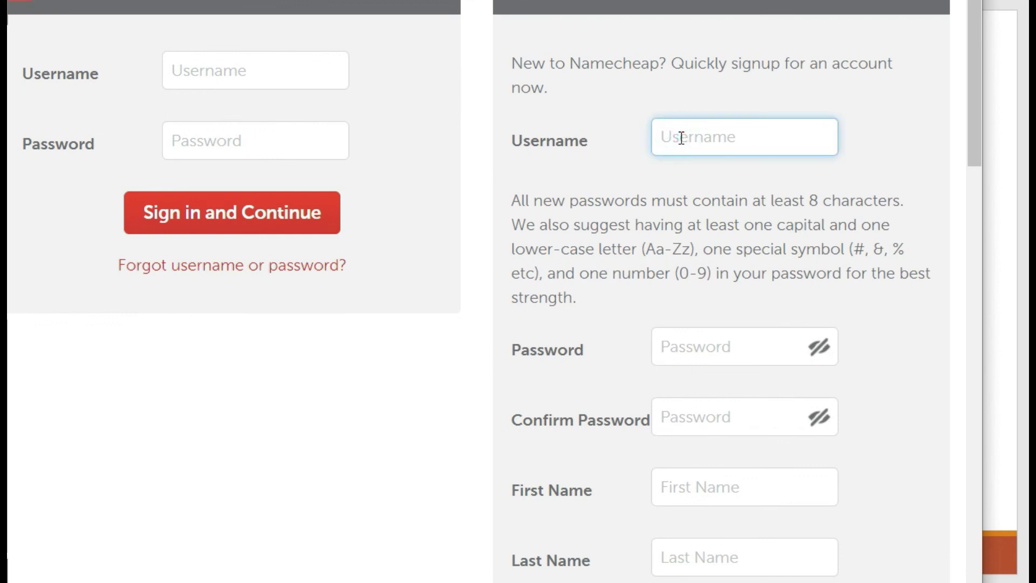
click(687, 344)
scroll(685, 302, down, 5)
click(694, 167)
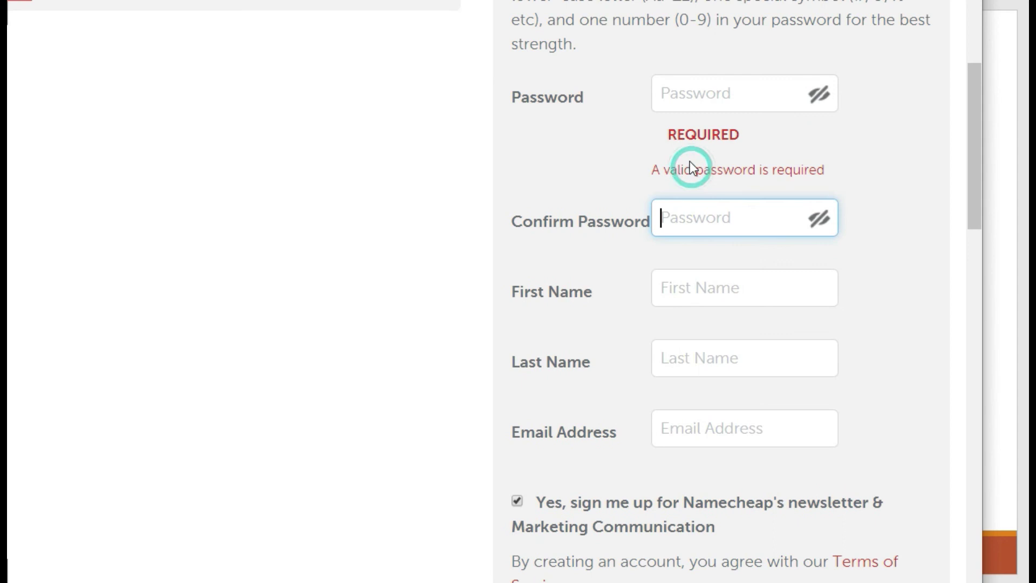
Autofill first name, last name and email from the saved Chrome entry.
click(697, 287)
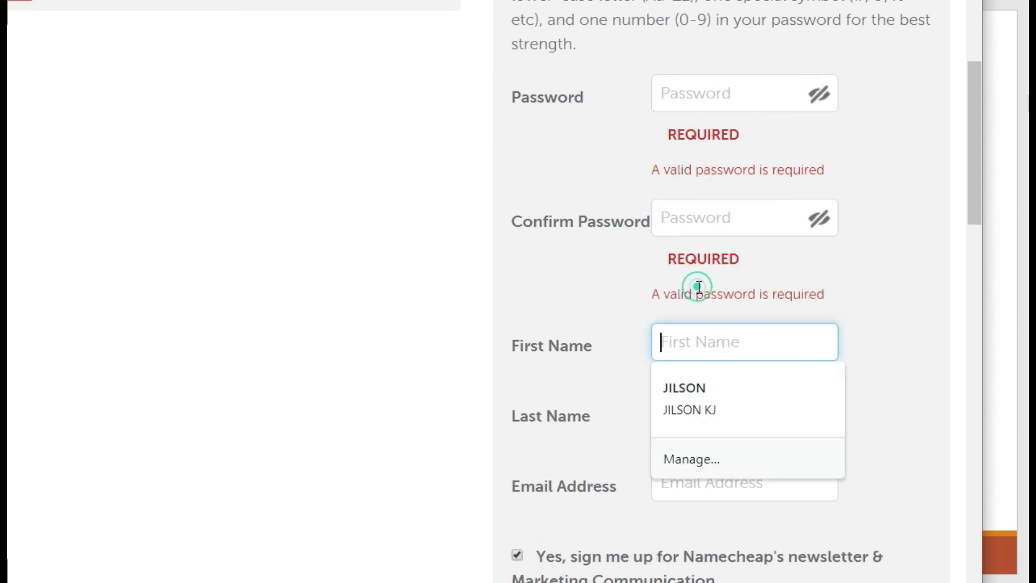
click(730, 347)
click(706, 399)
scroll(943, 490, down, 3)
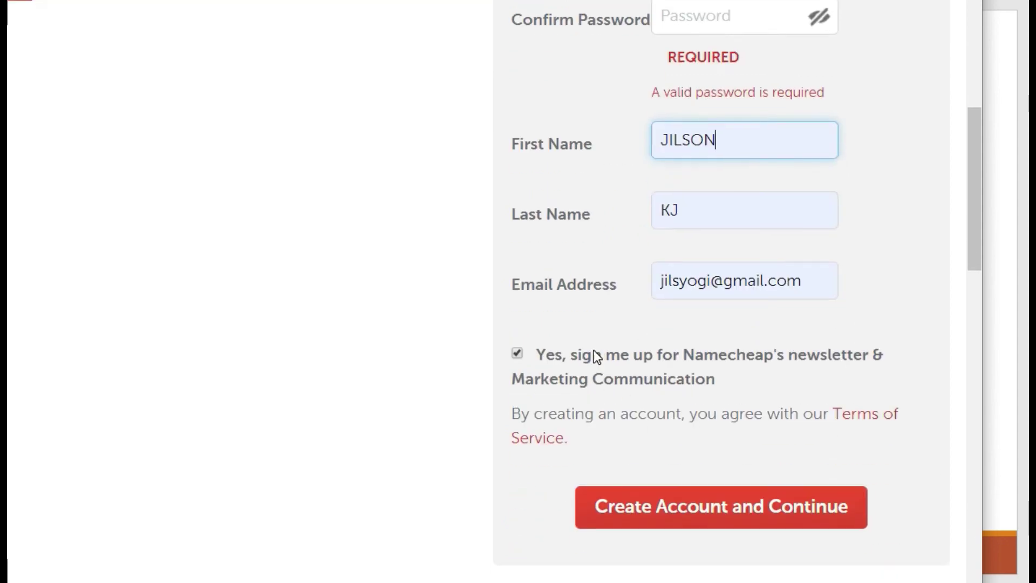
scroll(729, 442, down, 2)
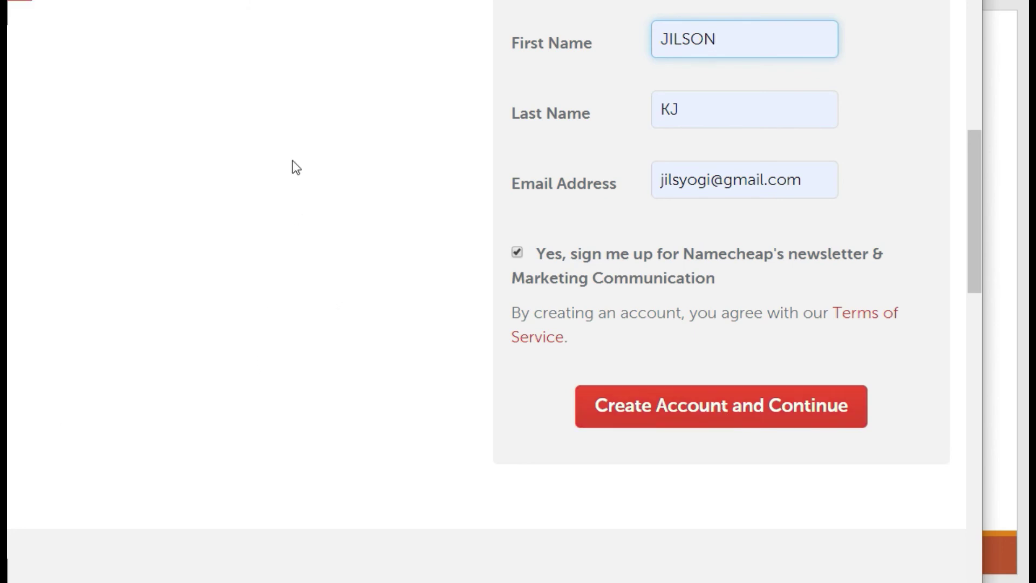
Scroll through the form to review the filled name, email and ticked newsletter option.
scroll(292, 160, up, 10)
scroll(264, 194, down, 10)
scroll(527, 340, up, 4)
scroll(287, 300, up, 4)
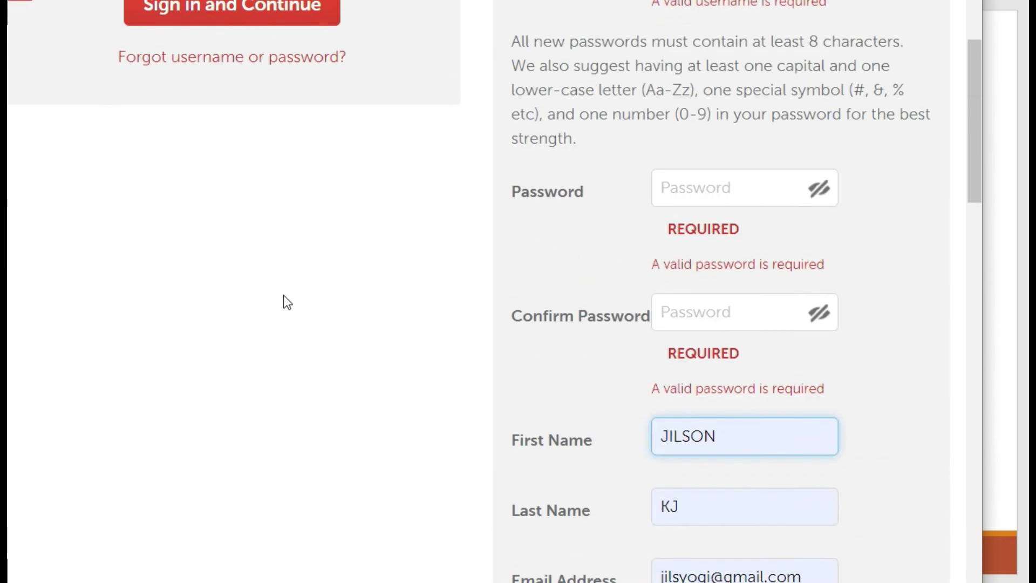
scroll(288, 157, up, 2)
scroll(719, 461, down, 4)
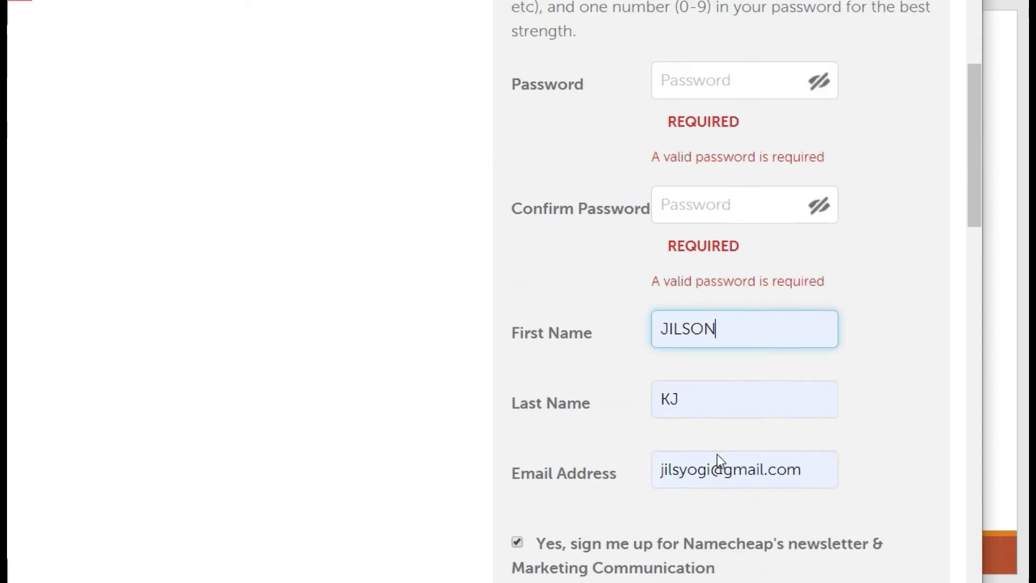
scroll(726, 407, down, 6)
scroll(540, 399, down, 6)
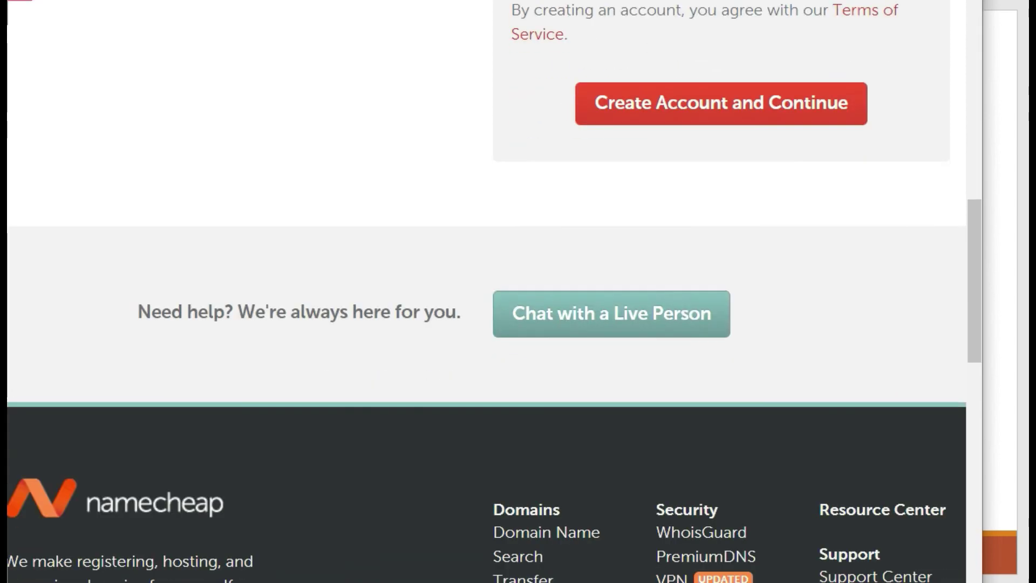
scroll(636, 443, down, 2)
scroll(654, 426, down, 10)
scroll(540, 416, down, 4)
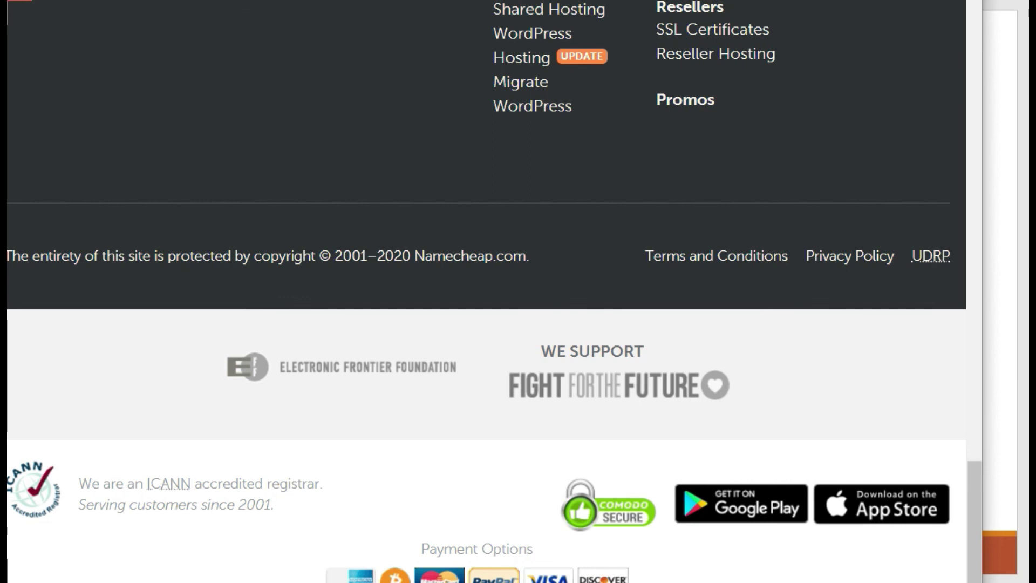
Scroll the Namecheap signup page back up to the top of the form.
scroll(558, 464, up, 5)
scroll(556, 421, up, 6)
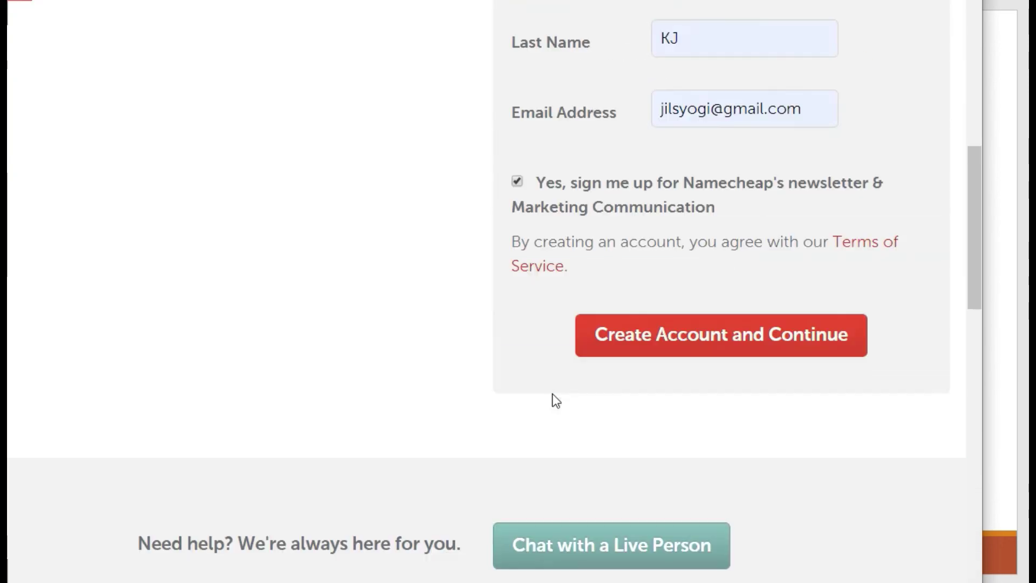
scroll(558, 400, up, 5)
scroll(512, 405, up, 4)
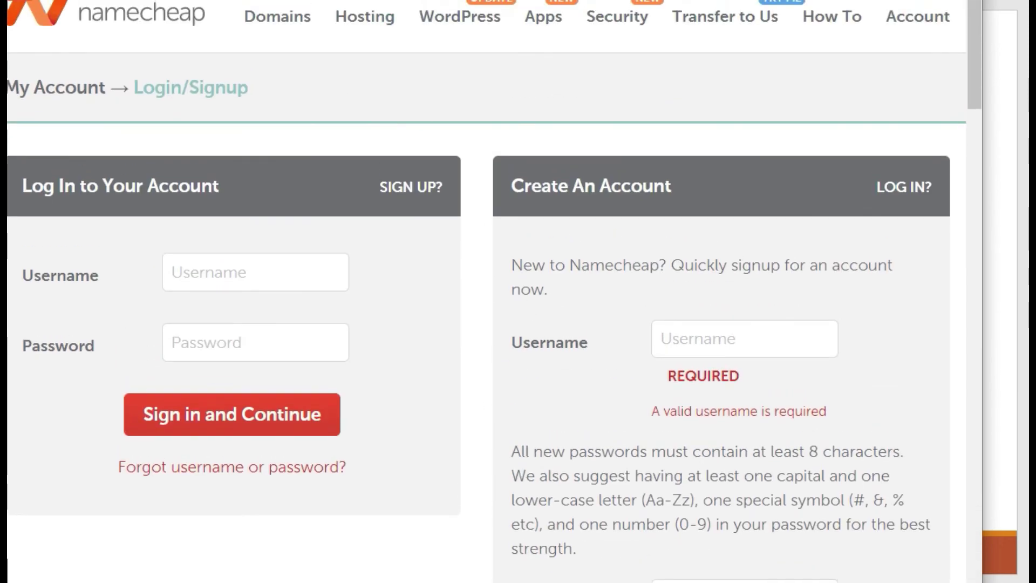